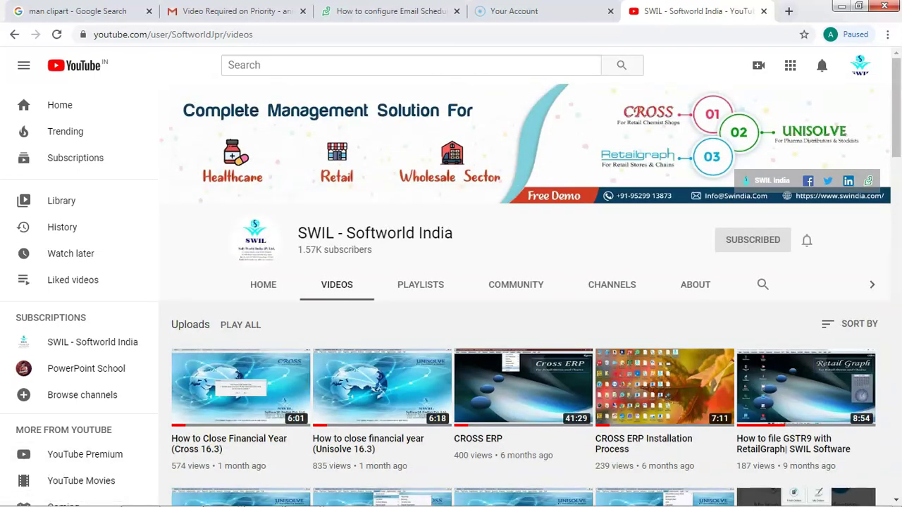
- Switch to the 'How to configure Email Schedule' support article tab
key("ctrl+3")
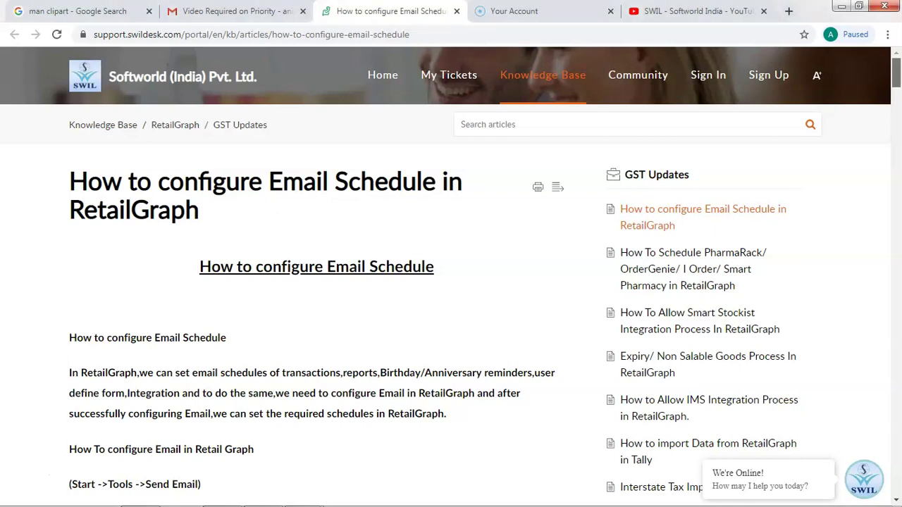
- Scroll down through the article's email setup steps and screenshots, then back up
scroll(451, 277, "down", 3)
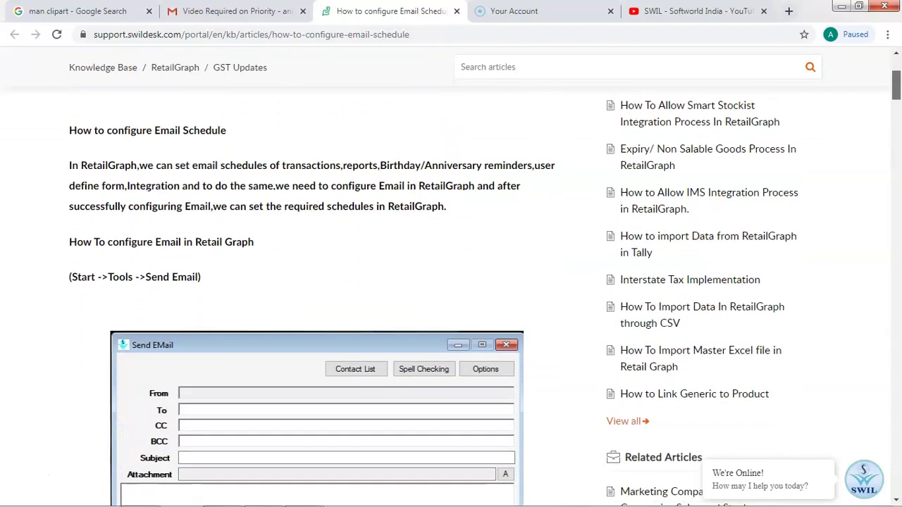
scroll(451, 277, "down", 6)
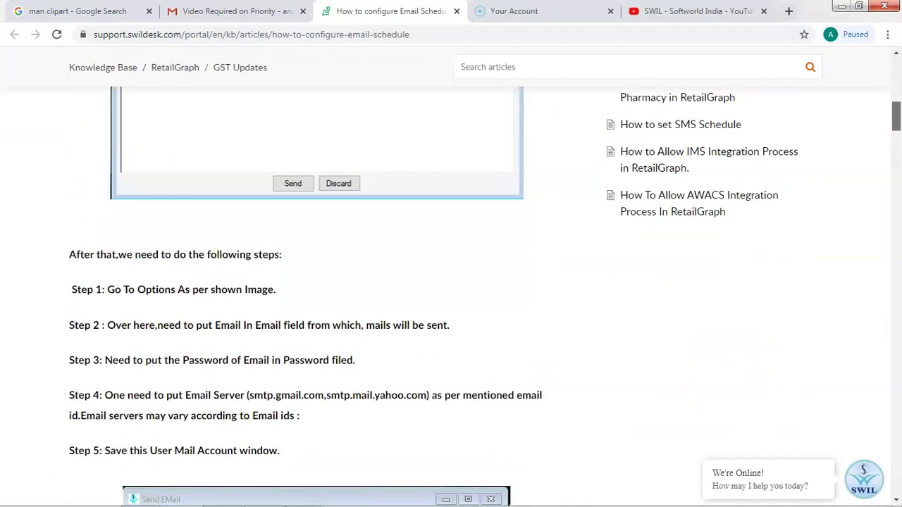
scroll(451, 277, "down", 3)
scroll(451, 277, "down", 10)
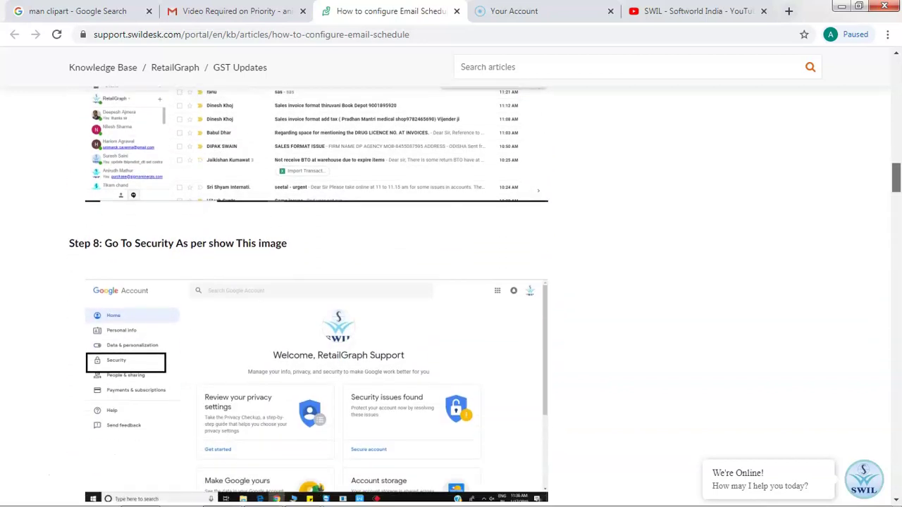
scroll(451, 277, "down", 13)
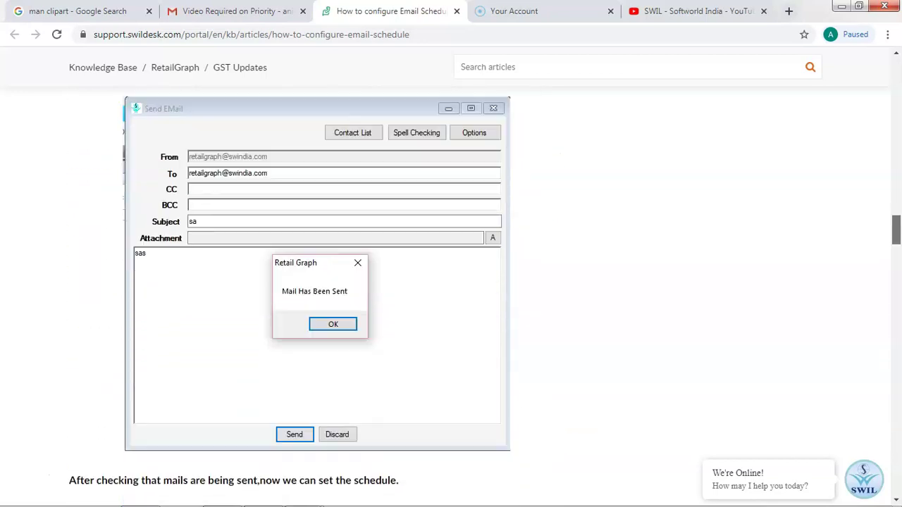
scroll(451, 277, "down", 5)
scroll(451, 277, "up", 20)
scroll(451, 277, "up", 7)
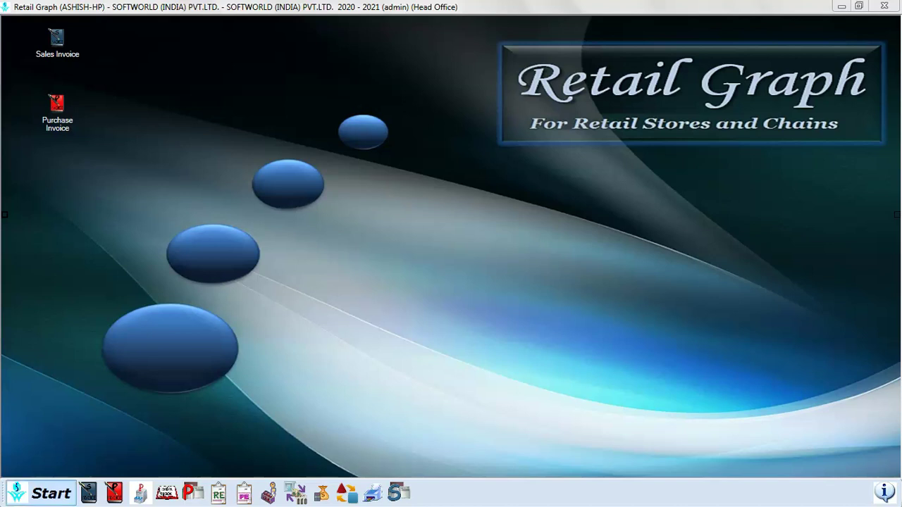
- Launch Send EMail from the Start menu's Tools section
left_click(42, 493)
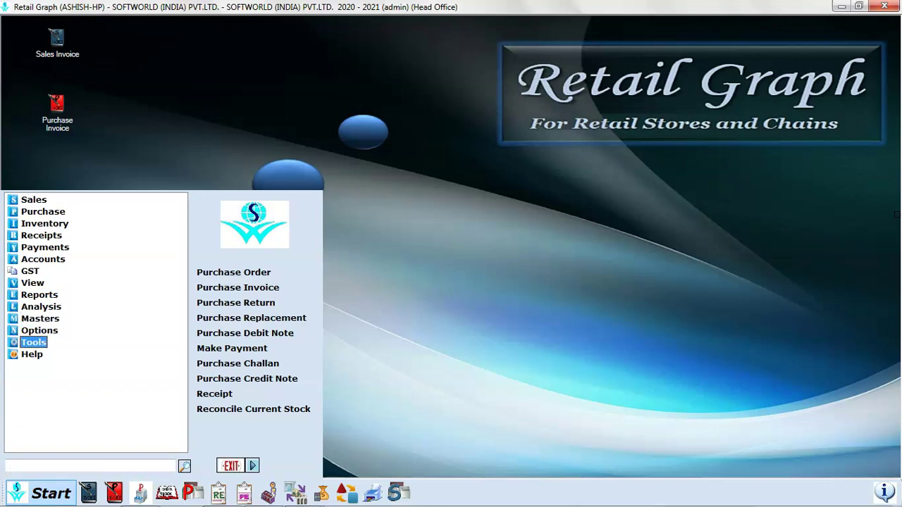
key("Return")
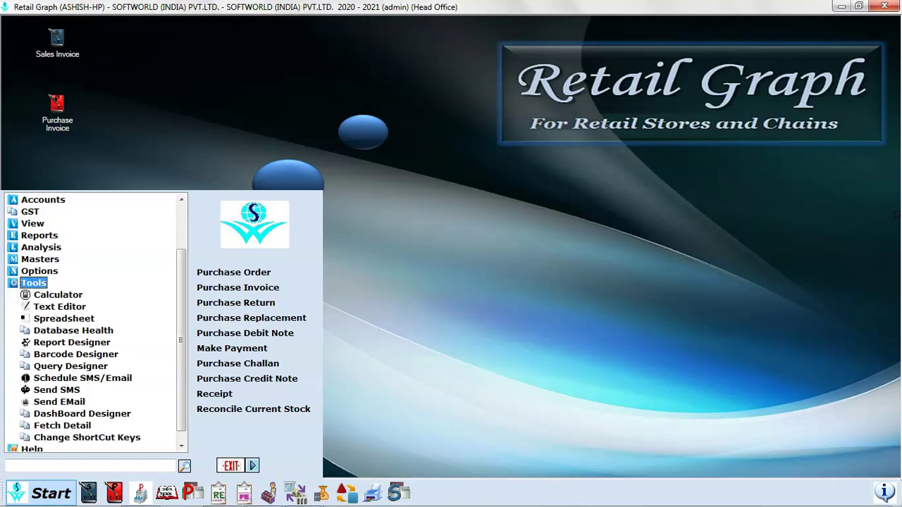
key("Down")
key("Down")
key("Down")
key("Down")
key("Down")
key("Down")
key("Down")
key("Down")
key("Down")
key("Down")
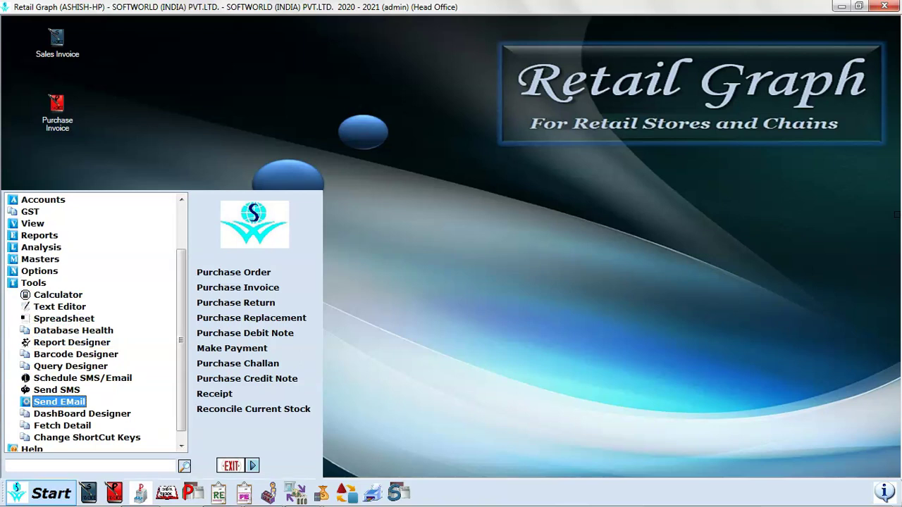
key("Return")
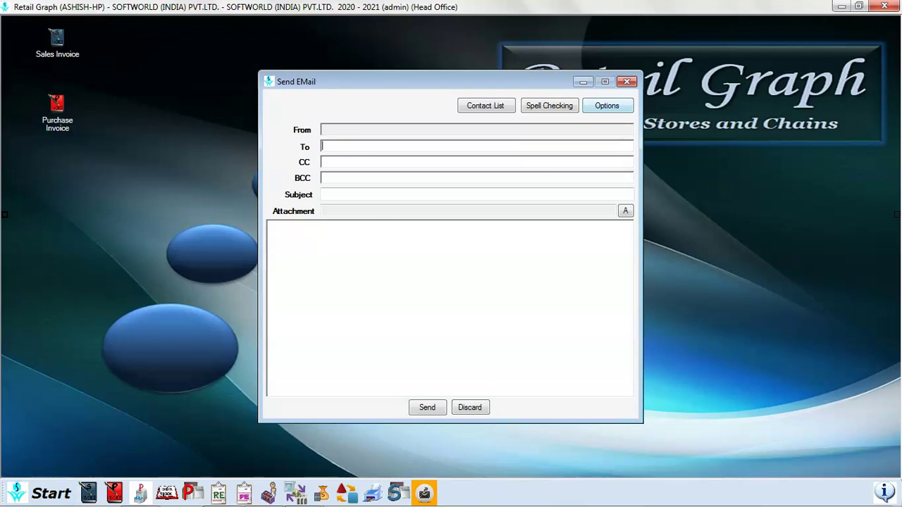
- Enter the sender's email address and account password in the mail account options
left_click(607, 106)
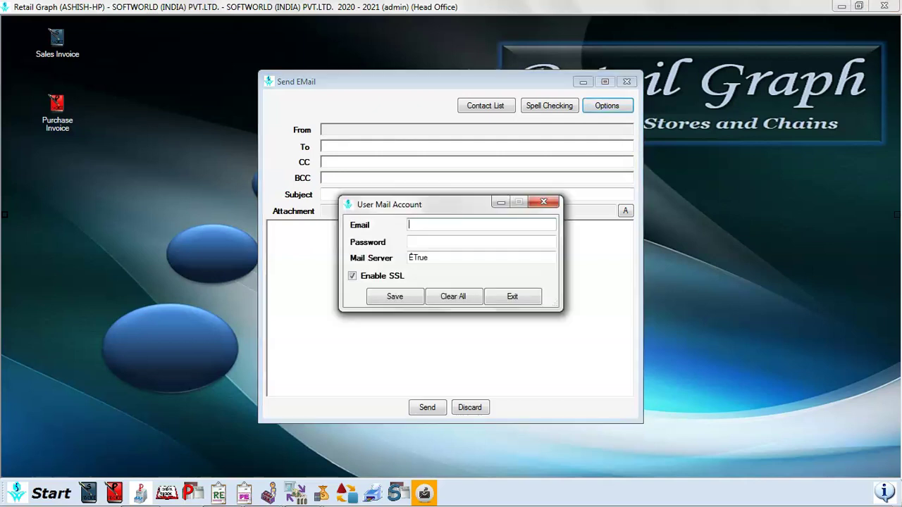
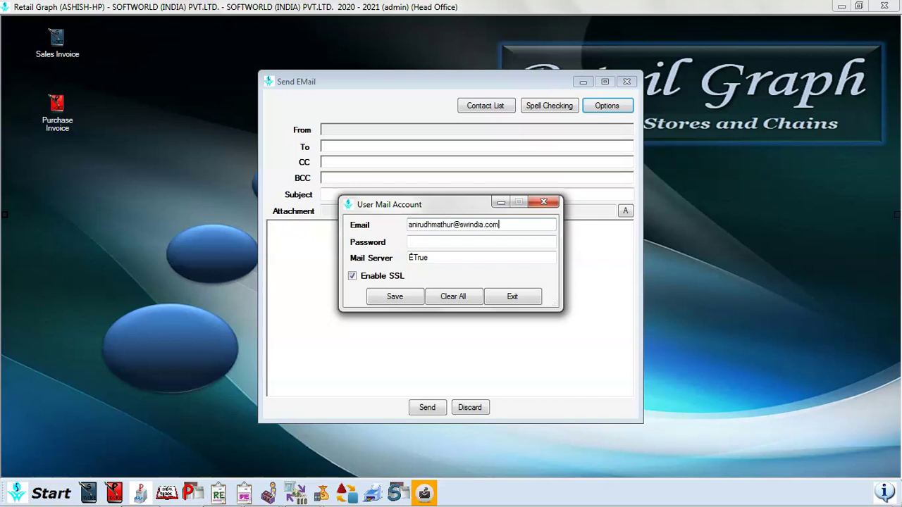
left_click(410, 242)
type("****")
key("BackSpace")
key("BackSpace")
key("BackSpace")
key("BackSpace")
type("***********")
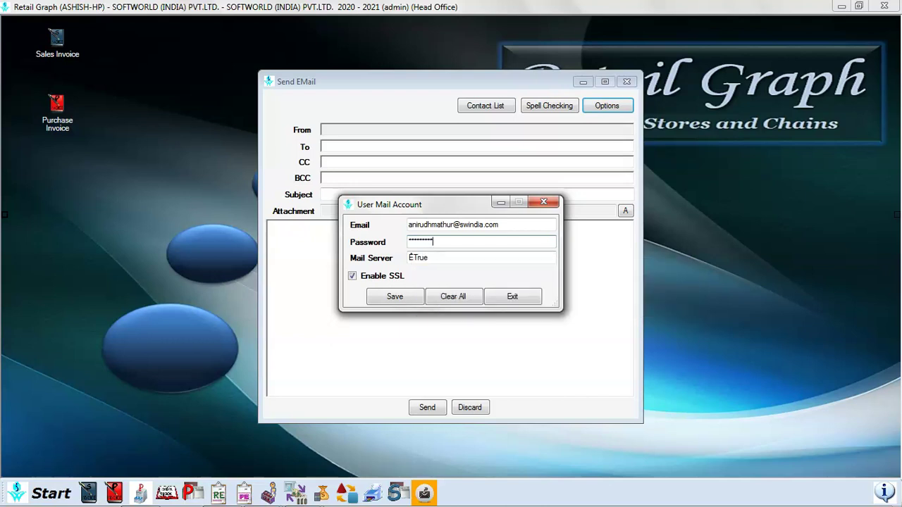
- Set the mail server to smtp.gmail.com, save the account, and close Send EMail
left_click(458, 258)
key("BackSpace")
key("BackSpace")
key("BackSpace")
key("BackSpace")
key("BackSpace")
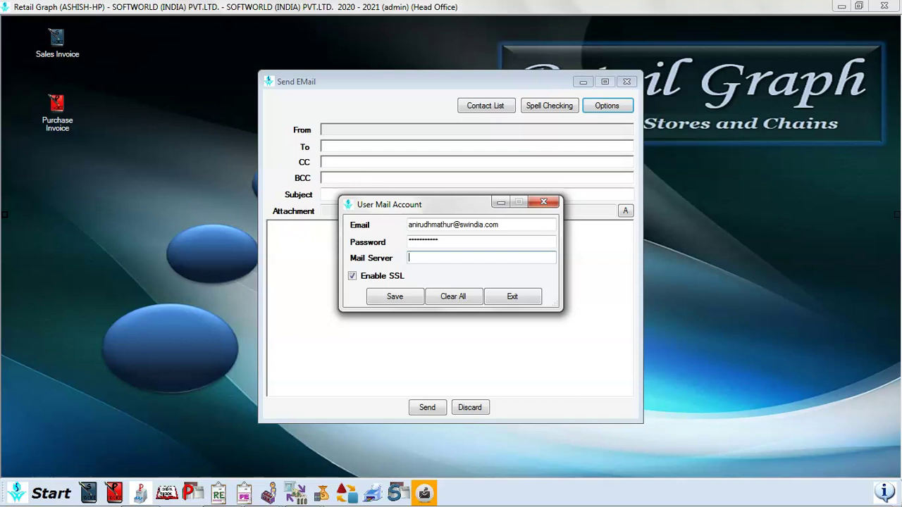
type("smtp.gmail.com")
left_click(395, 296)
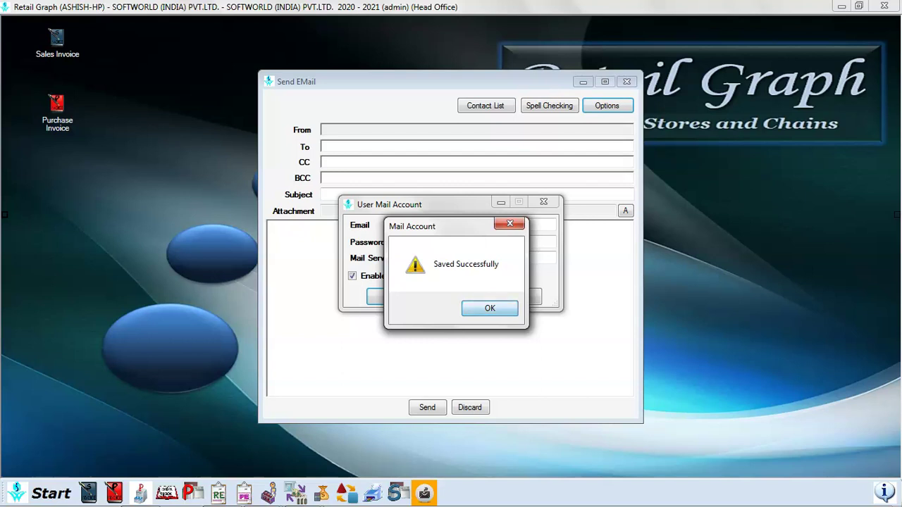
key("Return")
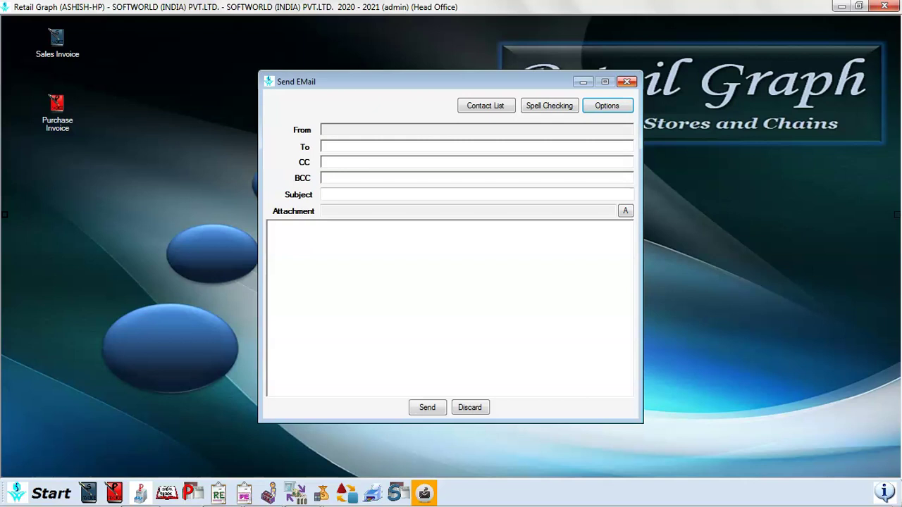
left_click(626, 82)
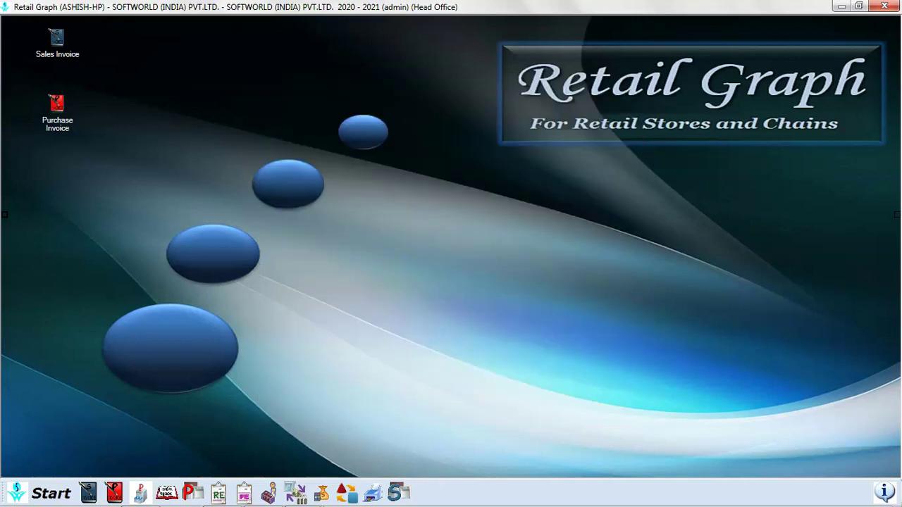
- From the Gmail inbox, open 'Manage your Google Account' via the profile avatar
key("alt+Tab")
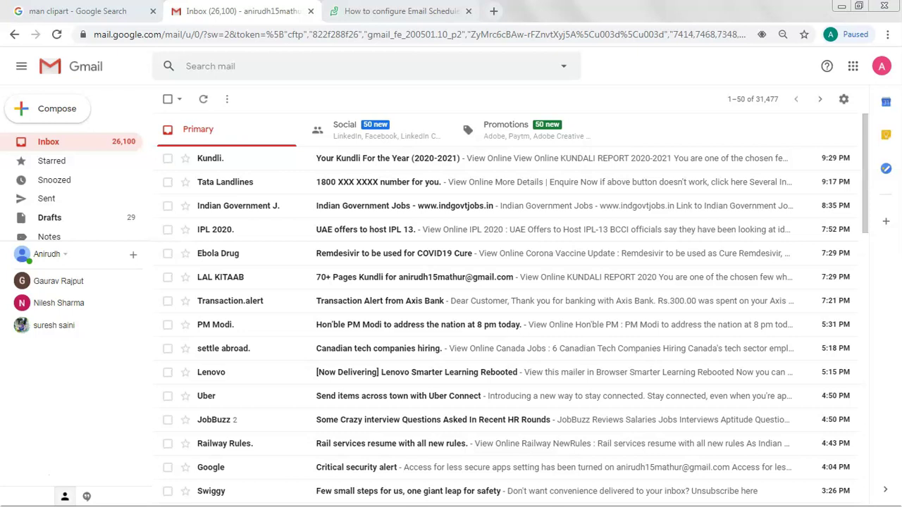
left_click(881, 66)
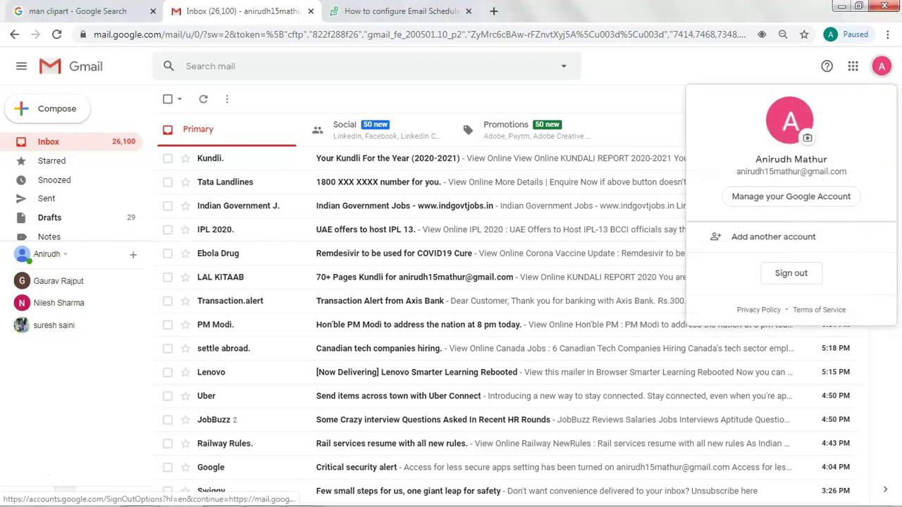
left_click(787, 197)
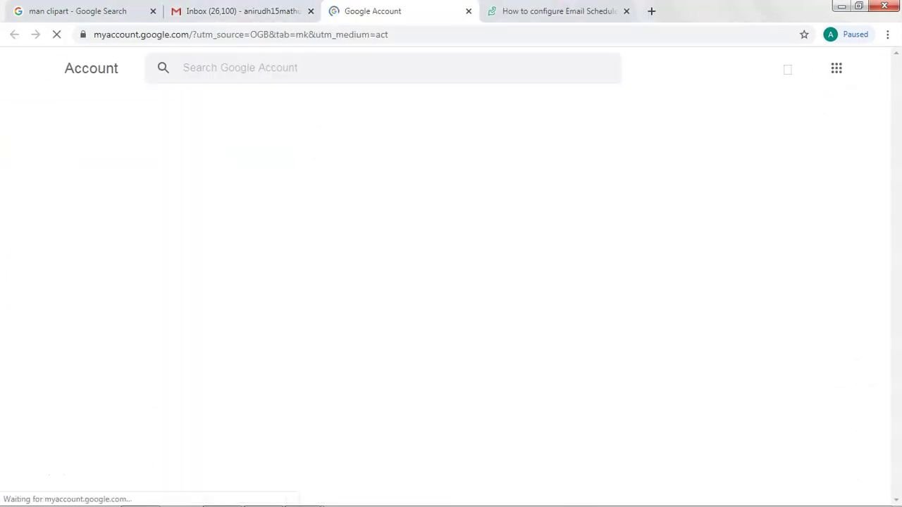
- Open the Security page and scroll to recent activity and less secure app access
left_click(61, 203)
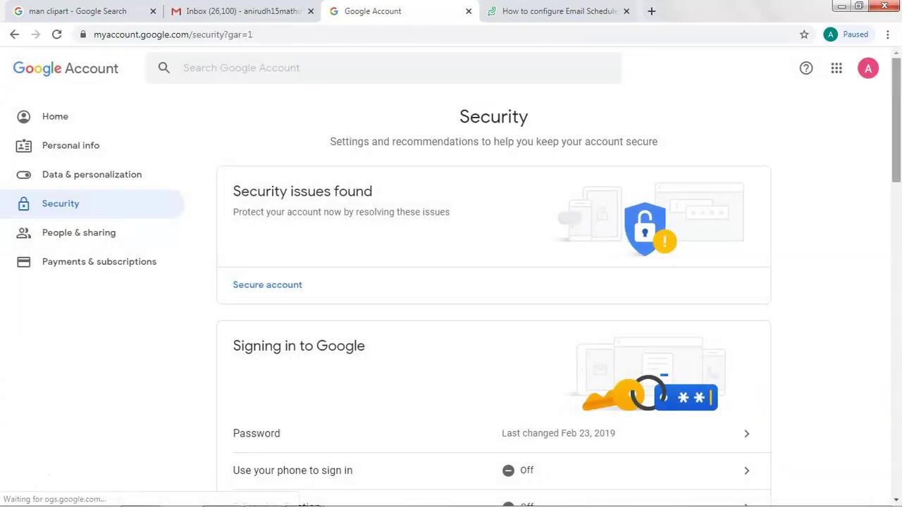
scroll(493, 282, "down", 6)
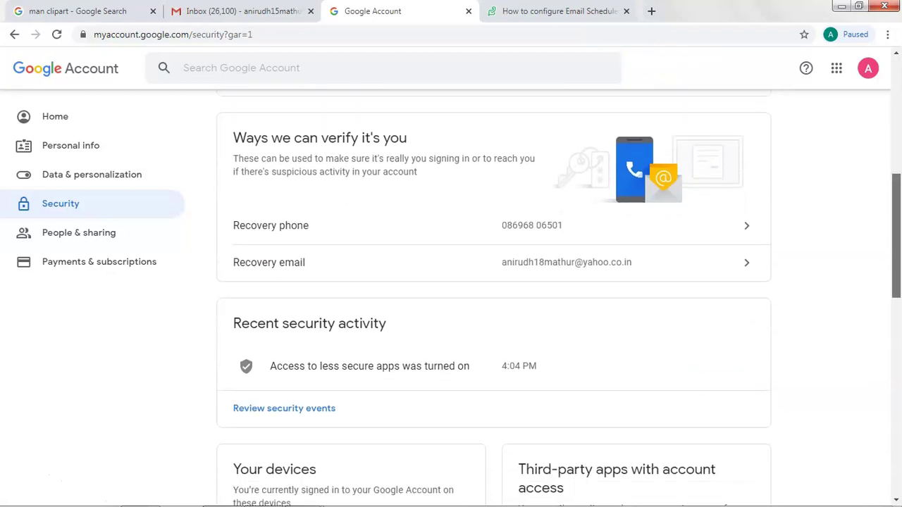
scroll(493, 296, "down", 7)
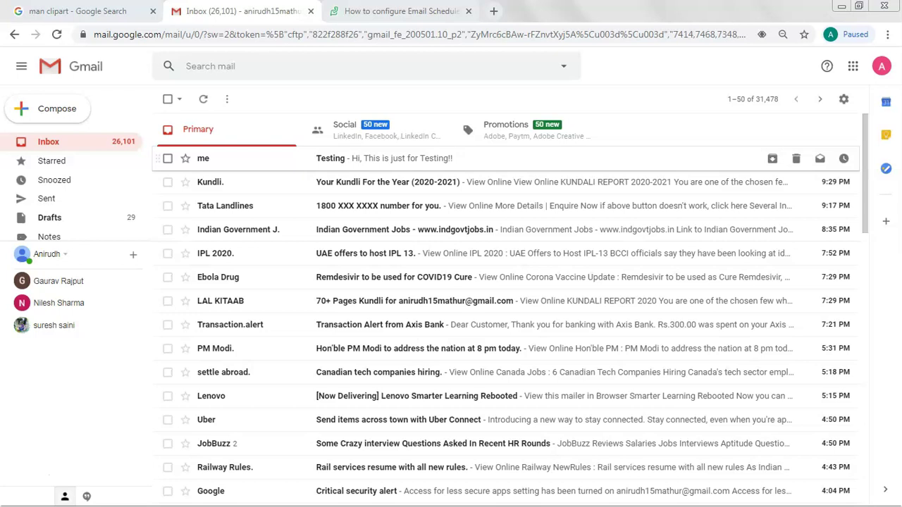
- Open the 'Testing' email in the Gmail inbox
left_click(380, 158)
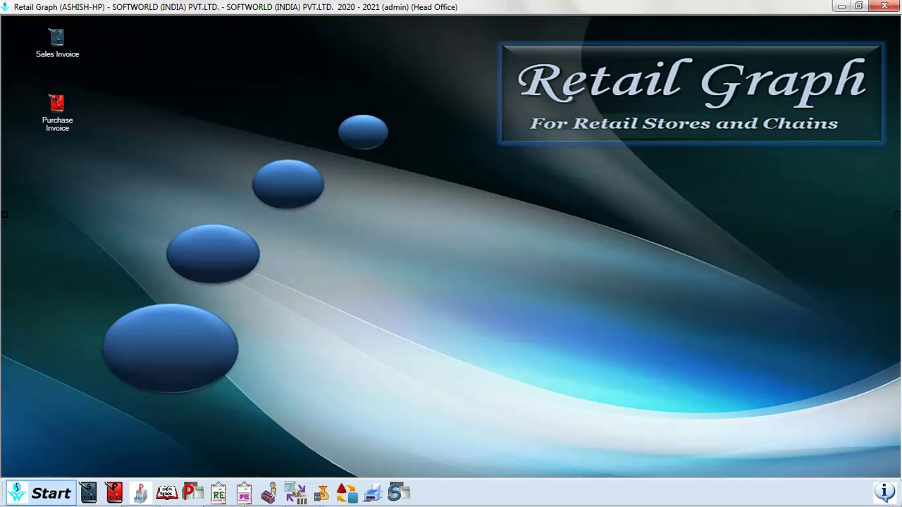
- Open Schedule SMS/Email from the Start menu and keep Transaction as the schedule-for choice
left_click(42, 493)
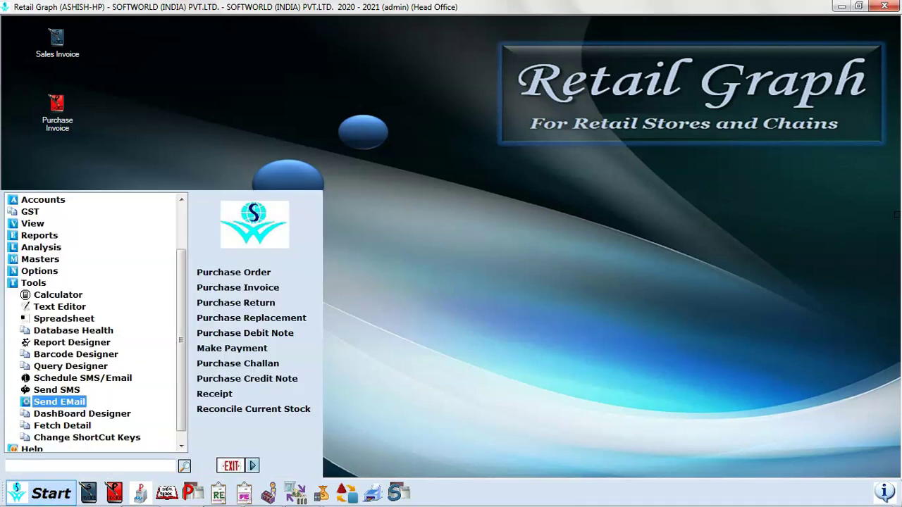
key("Up")
key("Up")
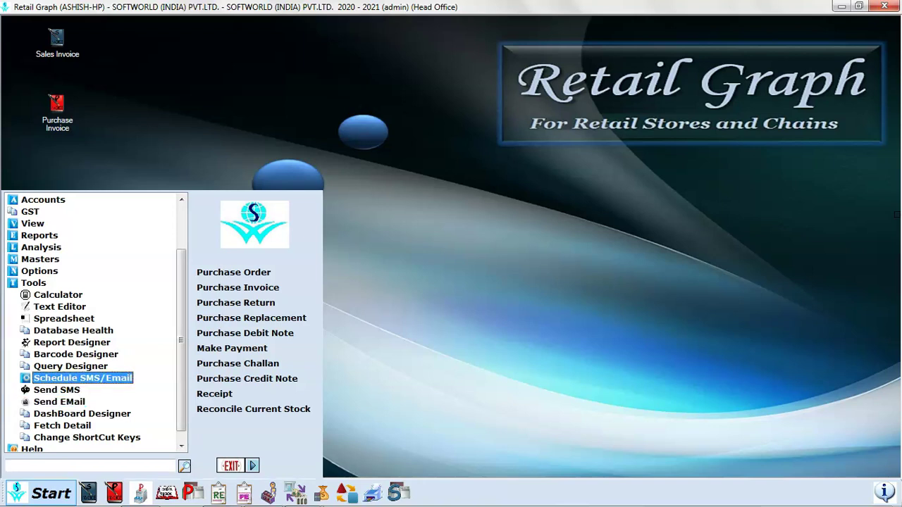
key("Return")
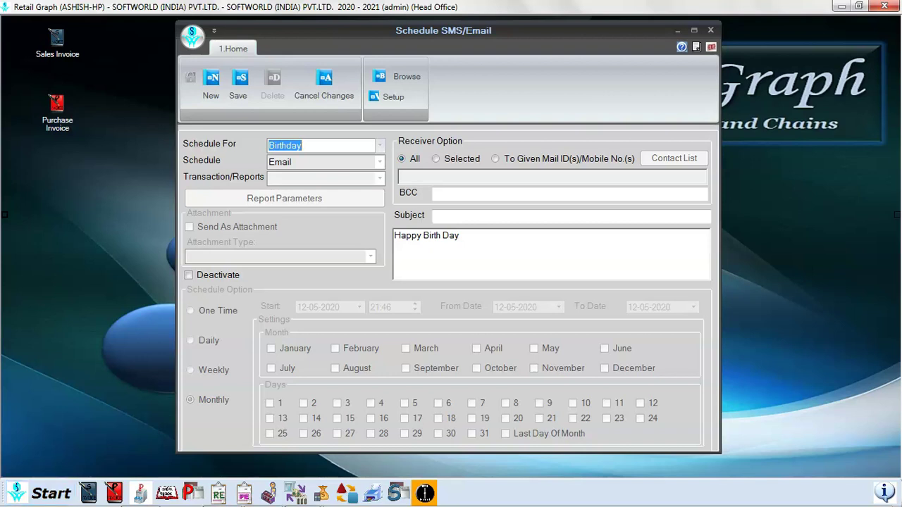
key("alt+Down")
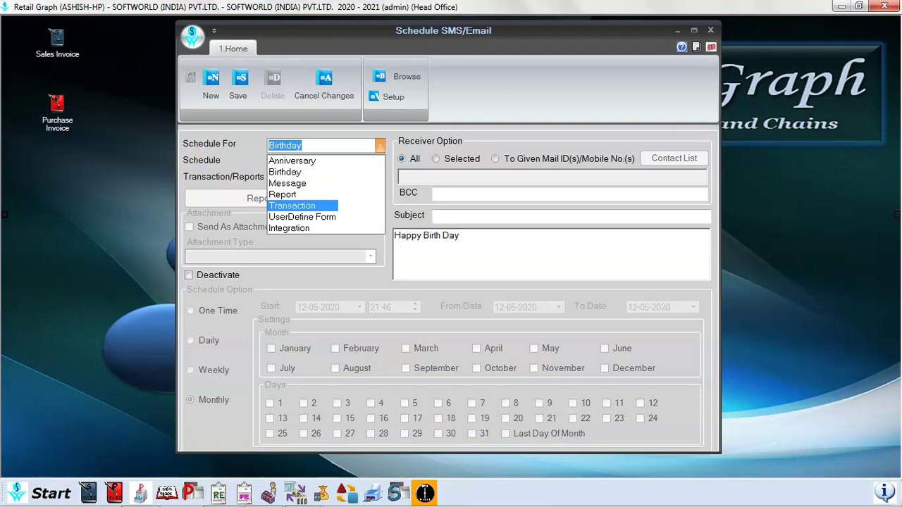
key("Return")
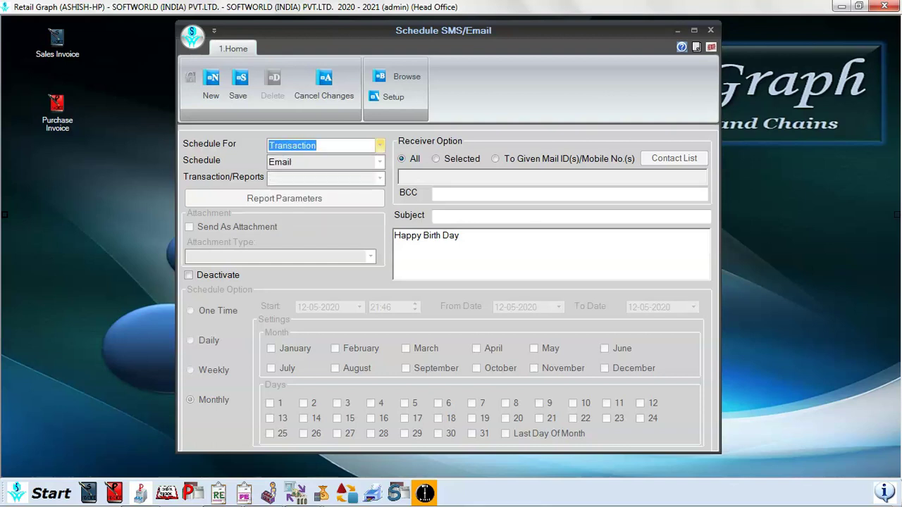
key("alt+Down")
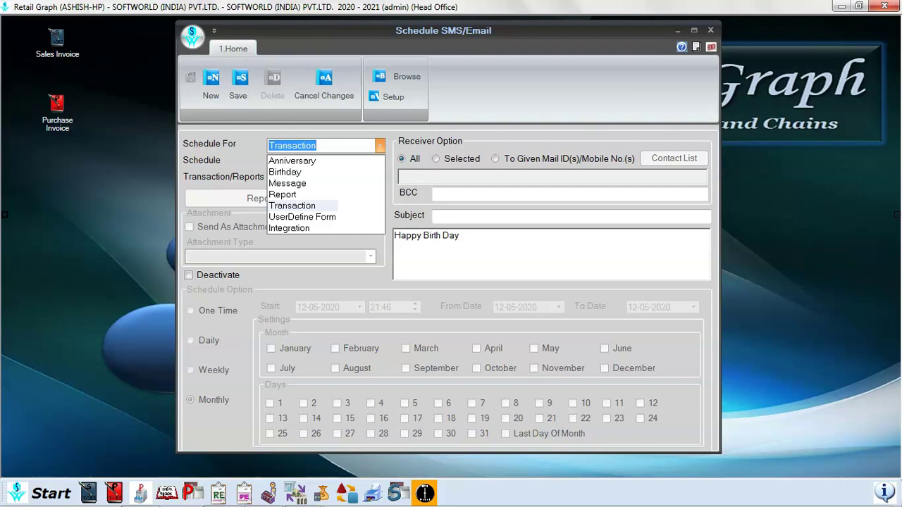
key("Return")
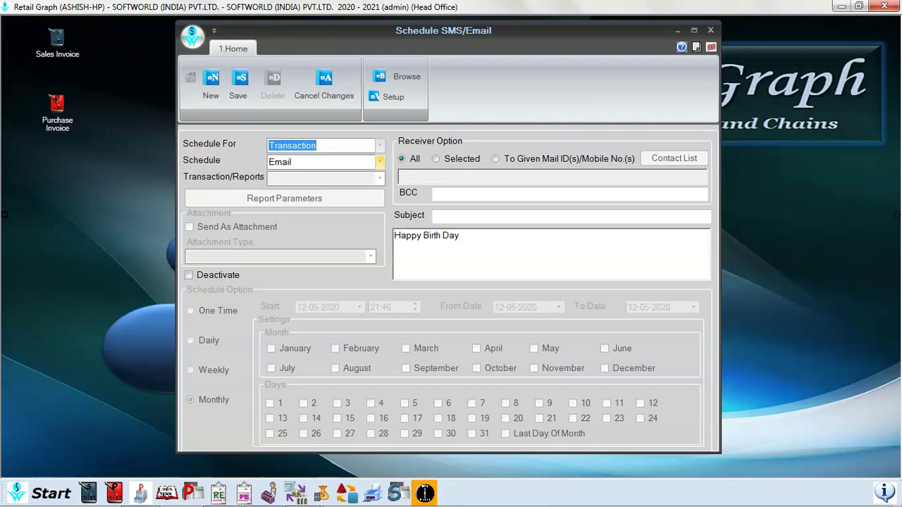
- Choose Email delivery, select Sales Invoice as the transaction, and tick Send As Attachment
left_click(379, 161)
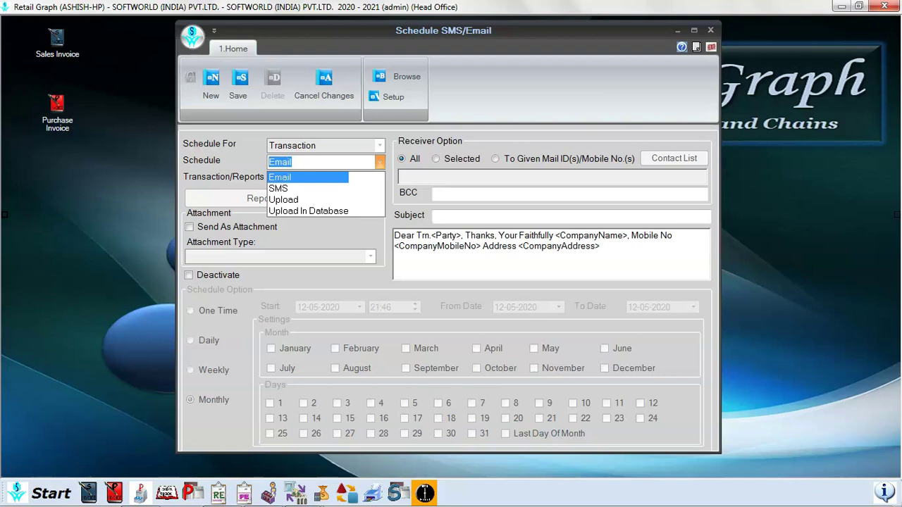
key("Return")
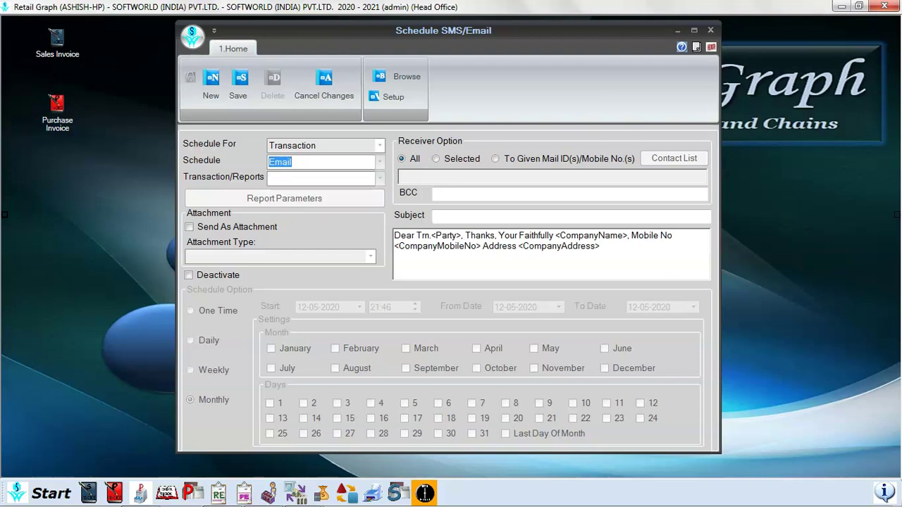
key("Return")
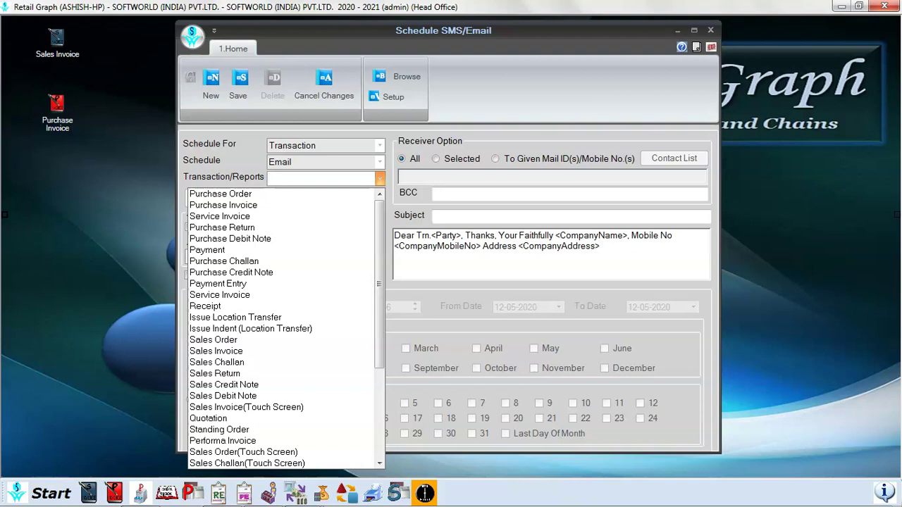
type("Sales Order")
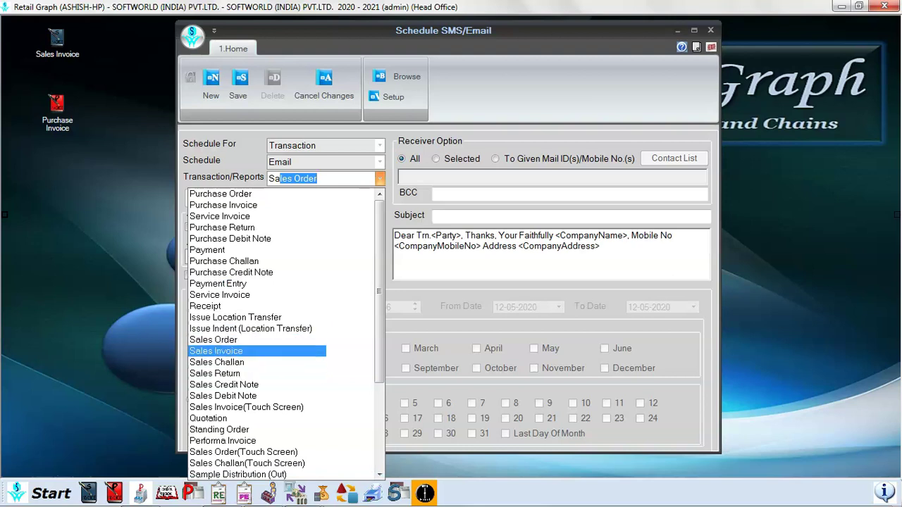
left_click(215, 351)
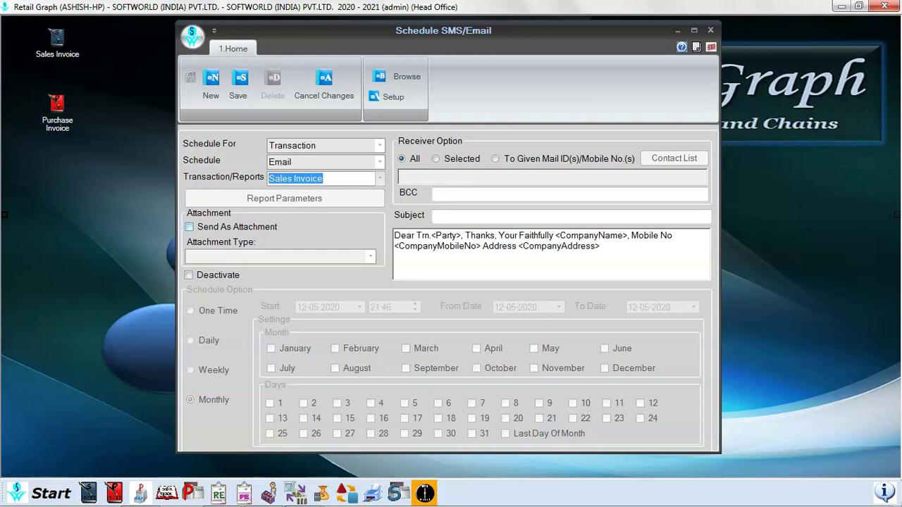
left_click(189, 227)
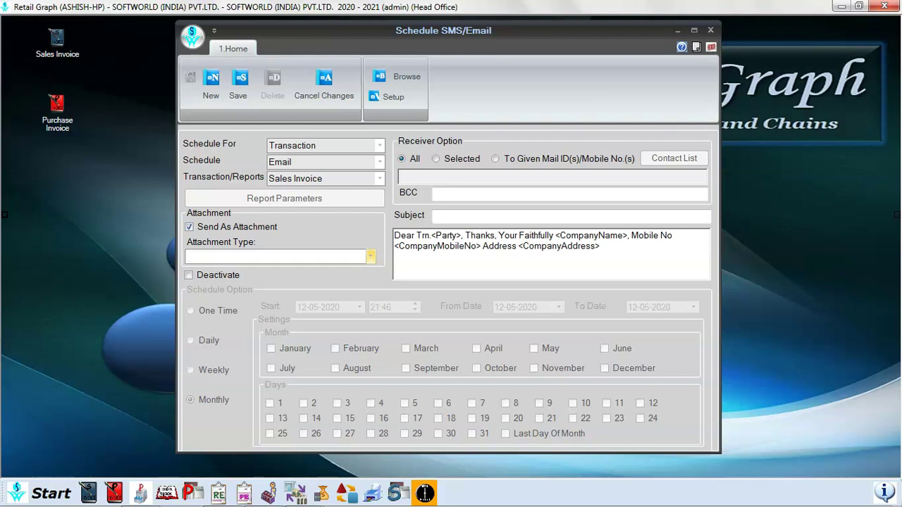
- Choose PDF as the attachment type, then discard the schedule entry
left_click(370, 256)
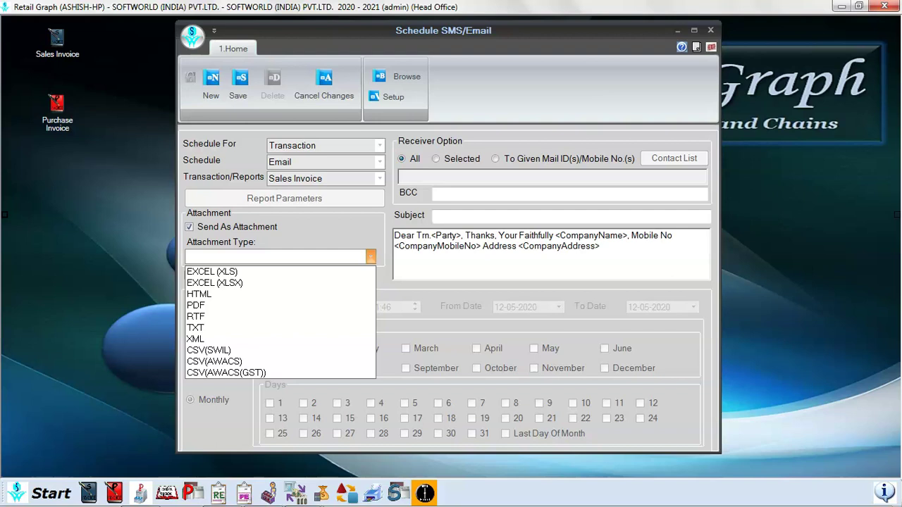
key("Down")
key("Down")
key("Down")
key("Down")
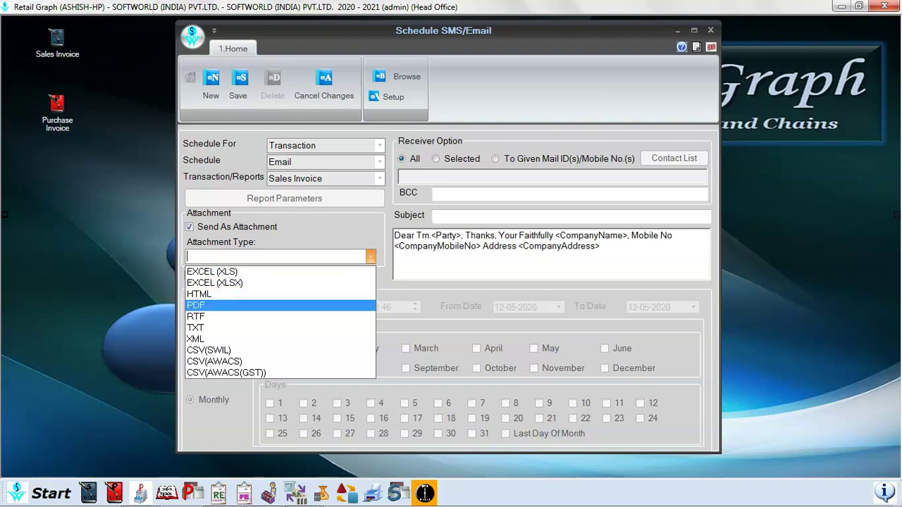
key("Return")
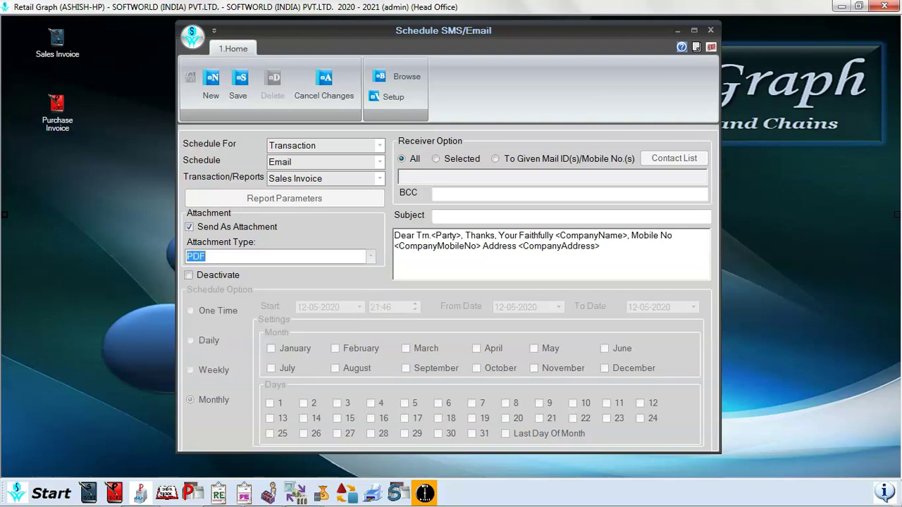
left_click(445, 246)
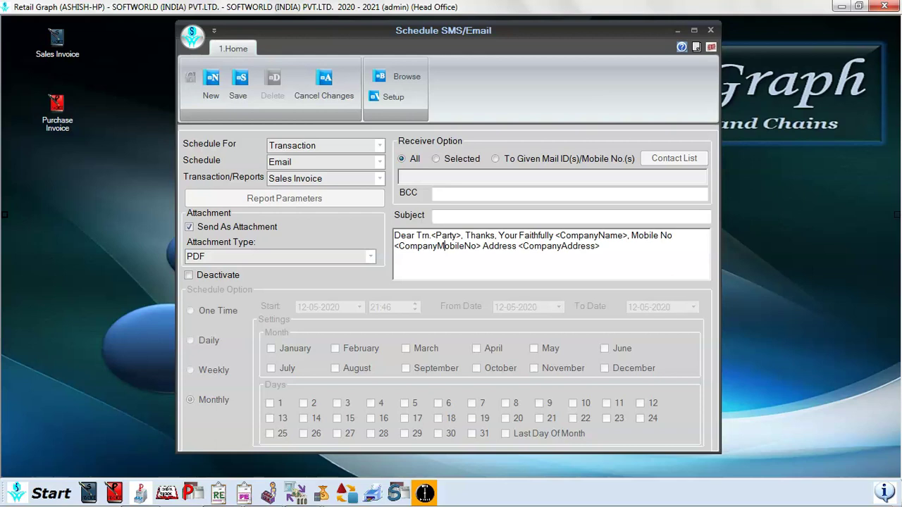
key("ctrl+s")
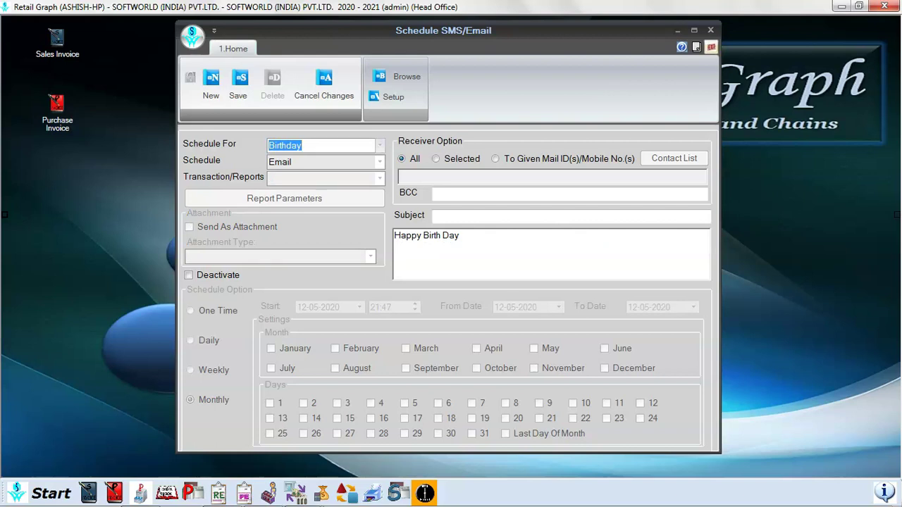
- Quit the Schedule SMS/Email window, confirming Yes at the 'Do You Want To Quit' prompt
left_click(711, 46)
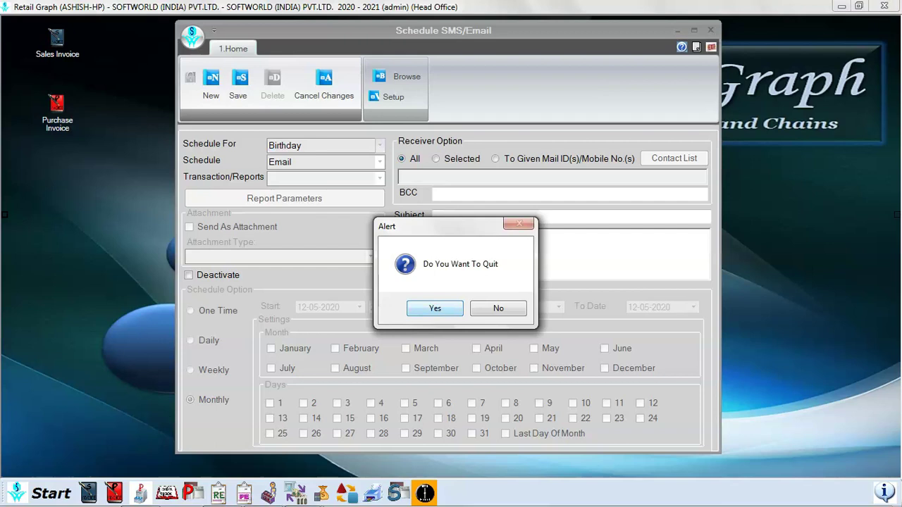
key("Return")
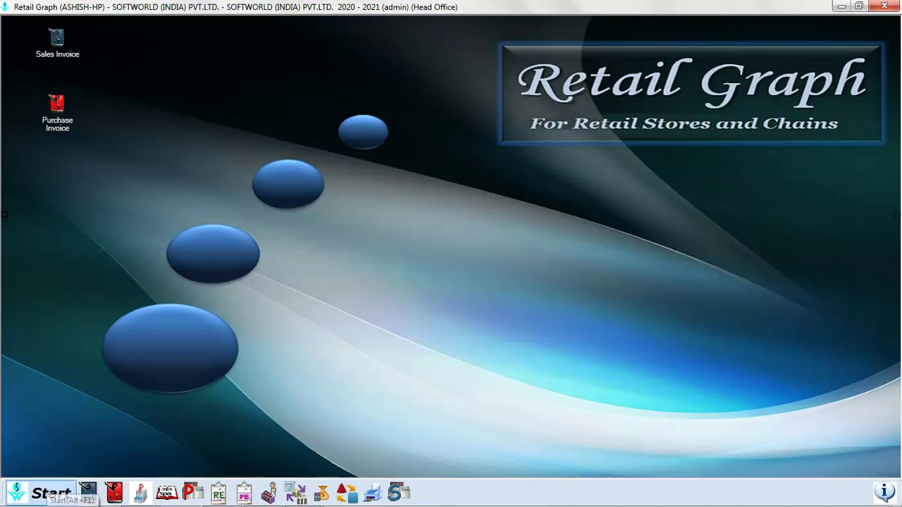
- Open the Customer master list from Start > Masters > Customer/Vendor > Customer
left_click(62, 493)
key("Left")
key("Left")
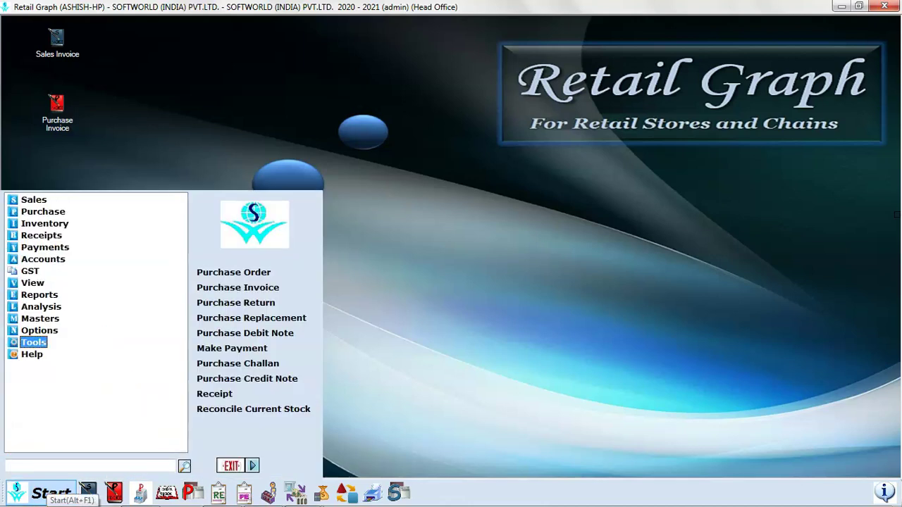
key("Up")
key("Up")
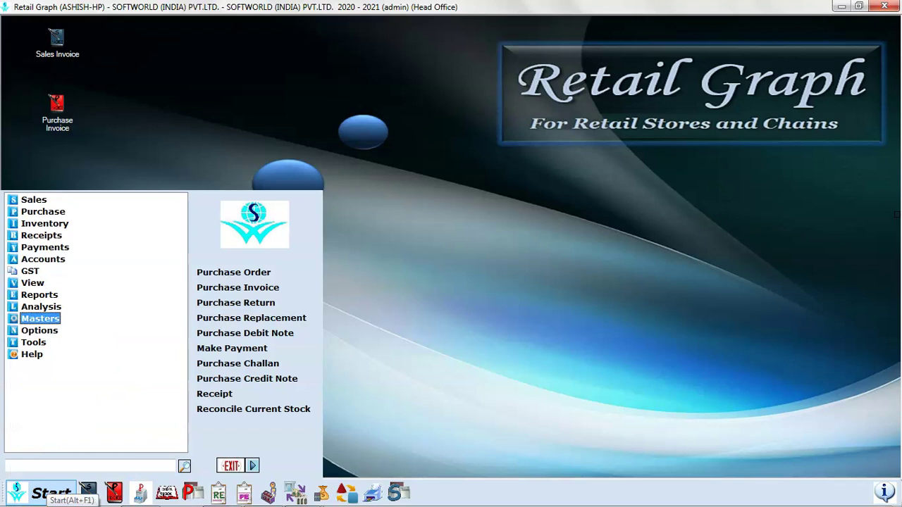
key("Right")
key("Down")
key("Down")
key("Right")
key("Down")
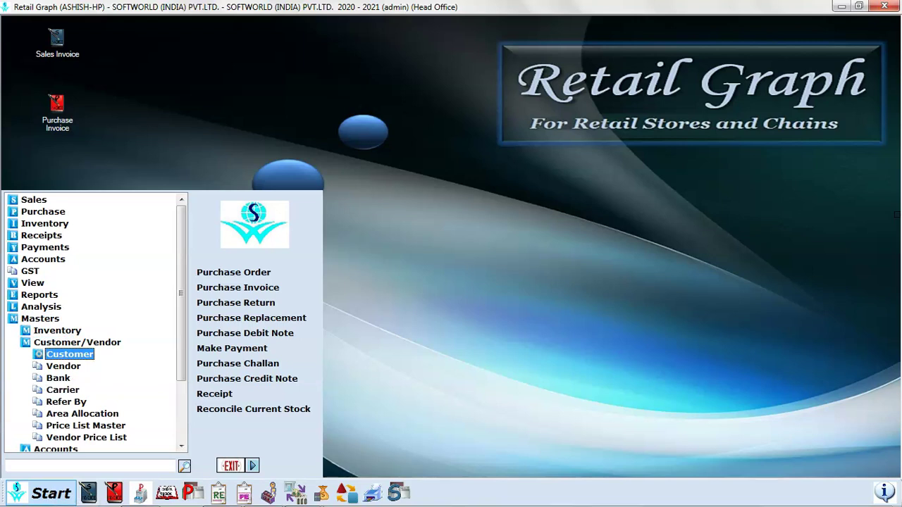
key("Return")
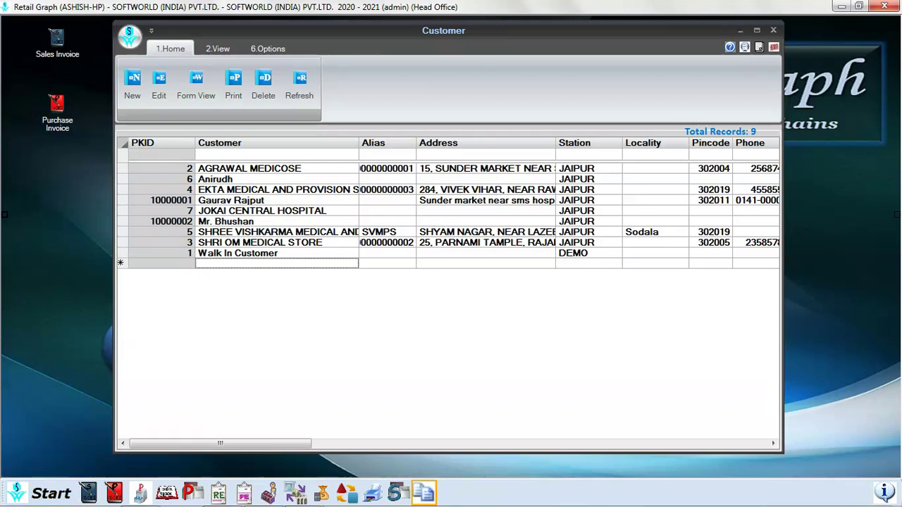
- Open a customer's record for editing and select its full EMail address
left_click(215, 179)
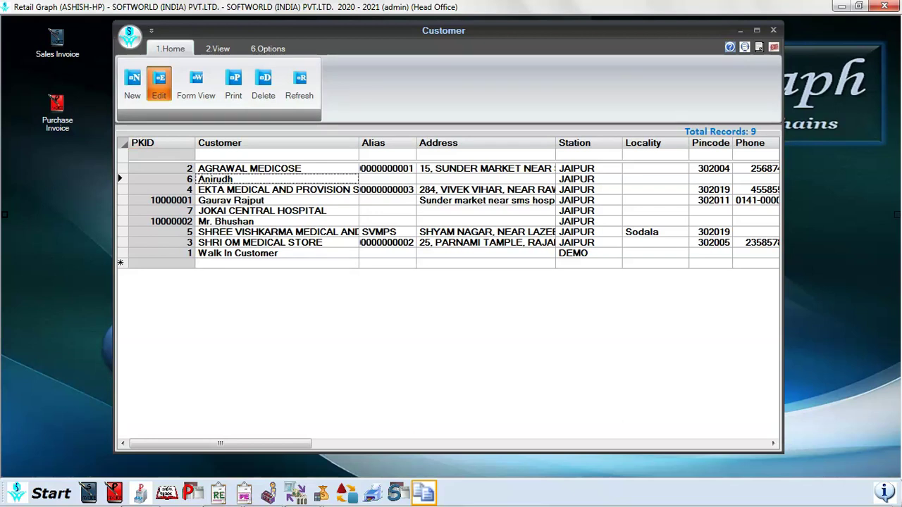
left_click(159, 83)
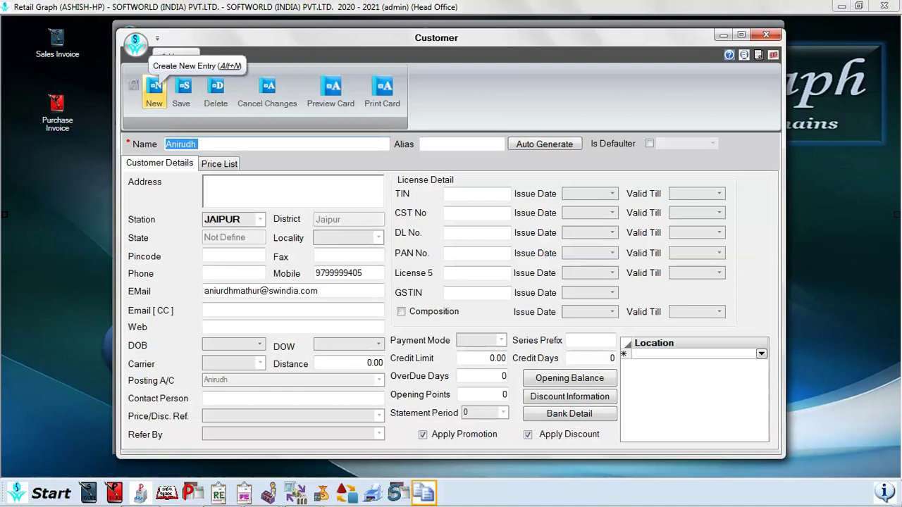
left_click(318, 291)
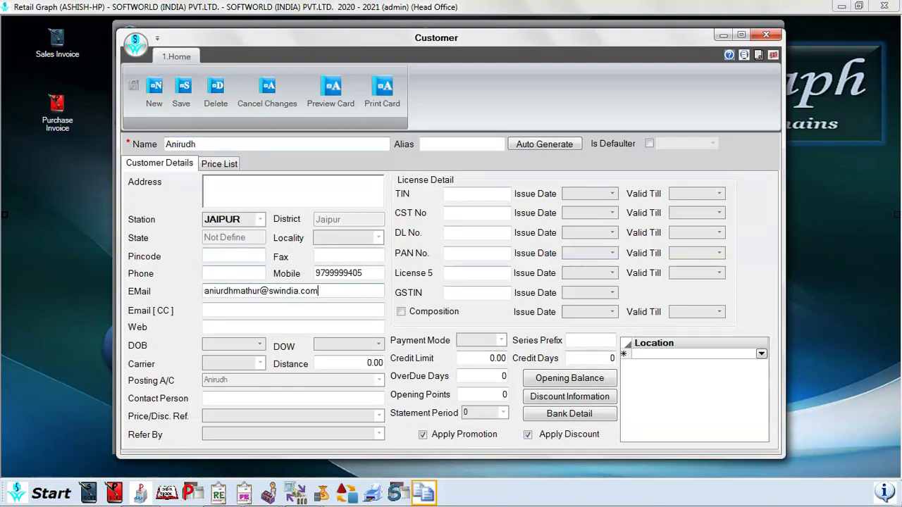
double_click(310, 291)
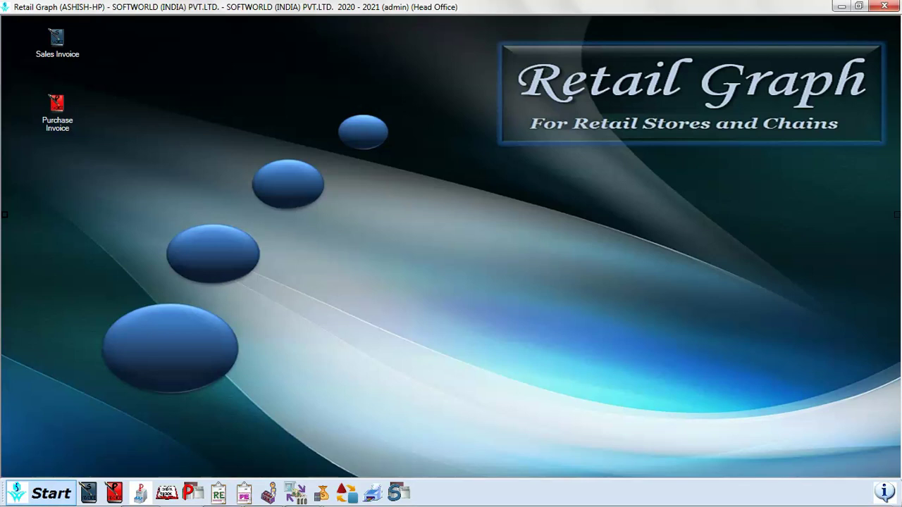
- Reopen Schedule SMS/Email, set it to schedule a Report, and show the report list
left_click(43, 493)
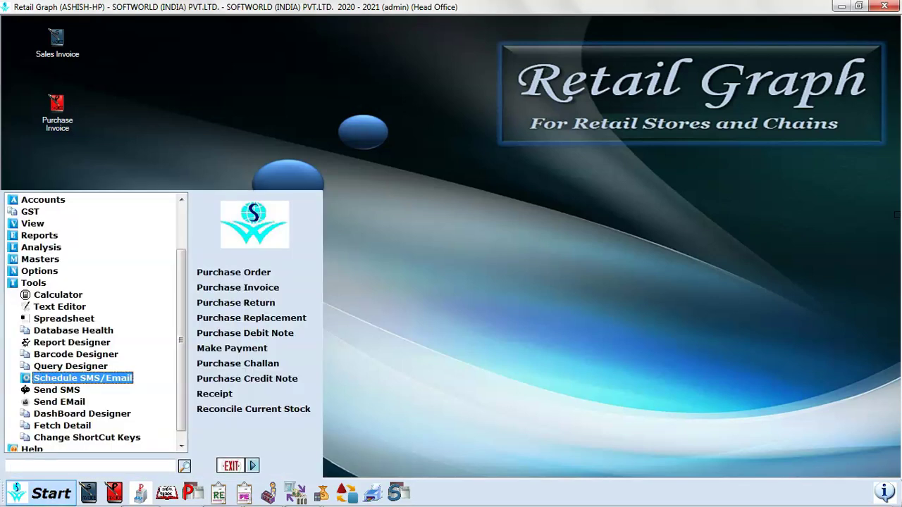
key("Return")
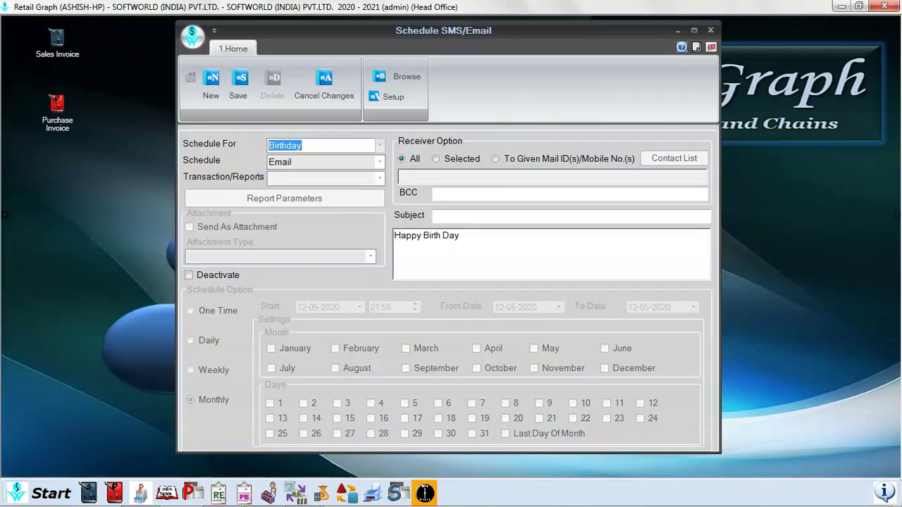
key("alt+Down")
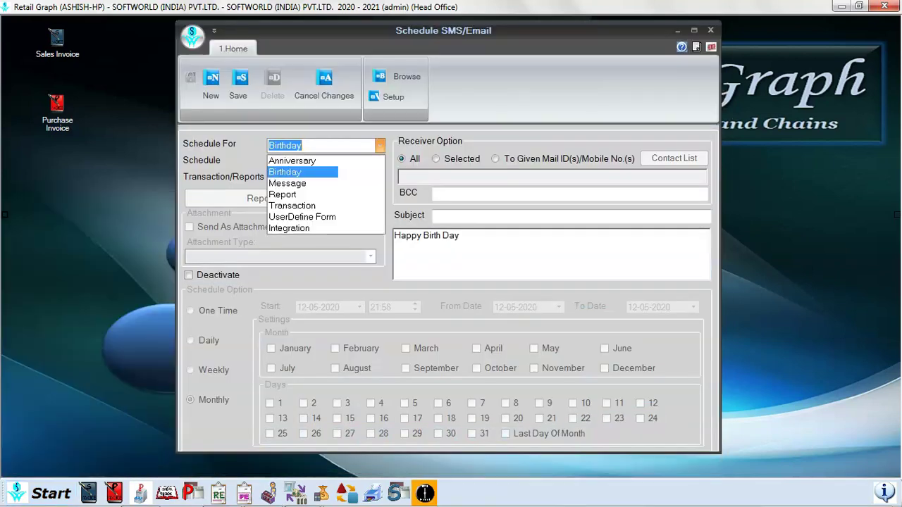
key("Down")
key("Down")
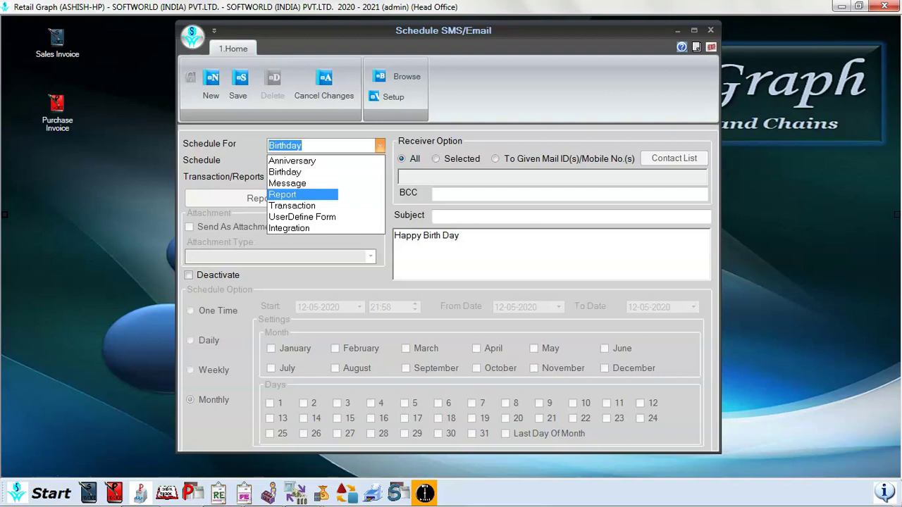
key("Return")
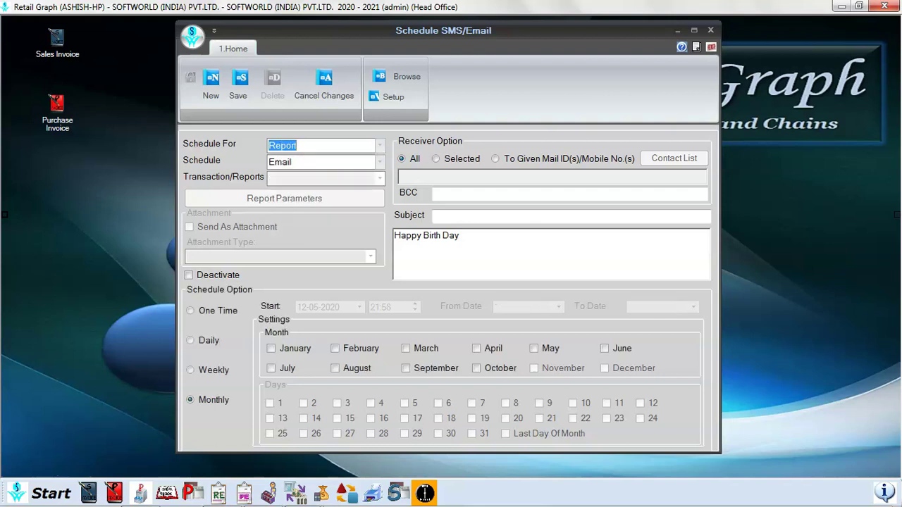
key("Tab")
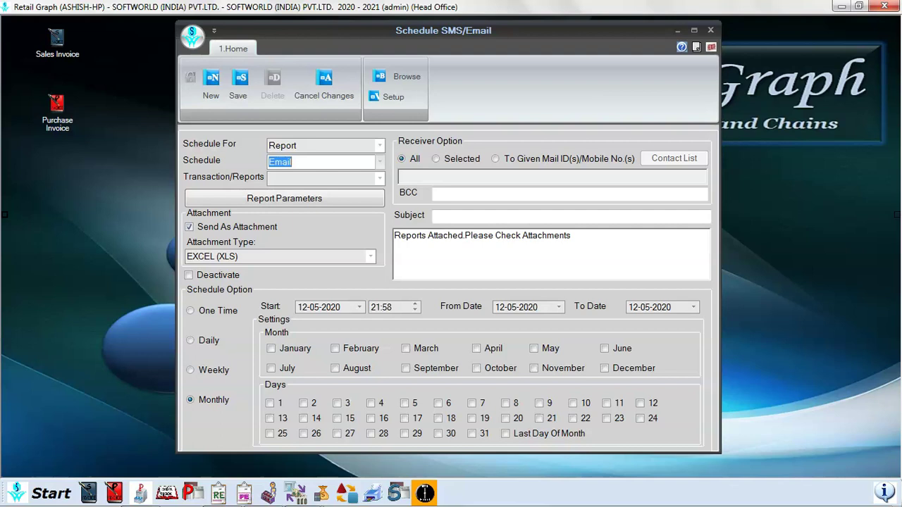
key("Tab")
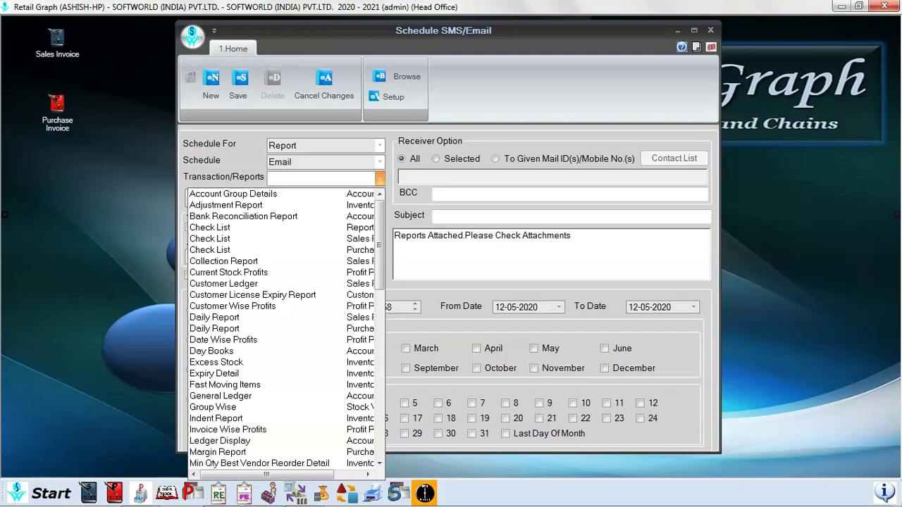
- Choose Product Wise Sales as the report and set the receivers to Selected contacts
type("Price List")
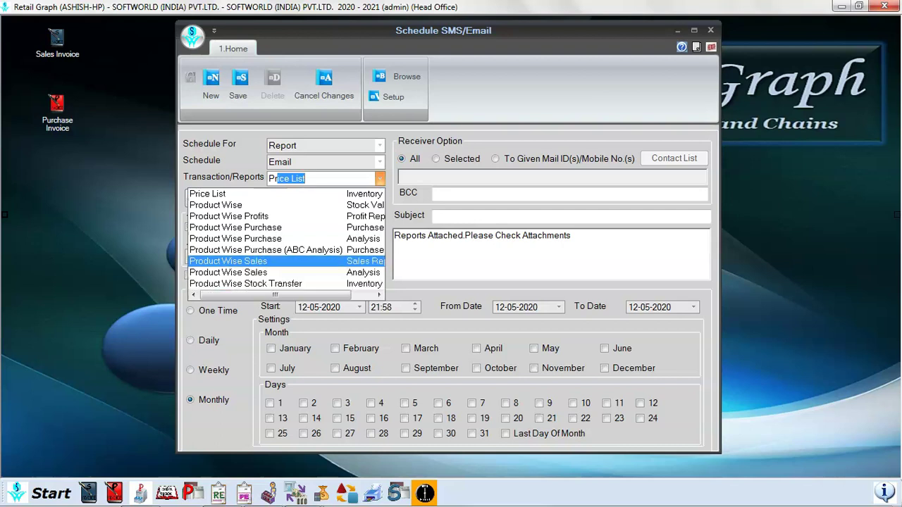
key("Return")
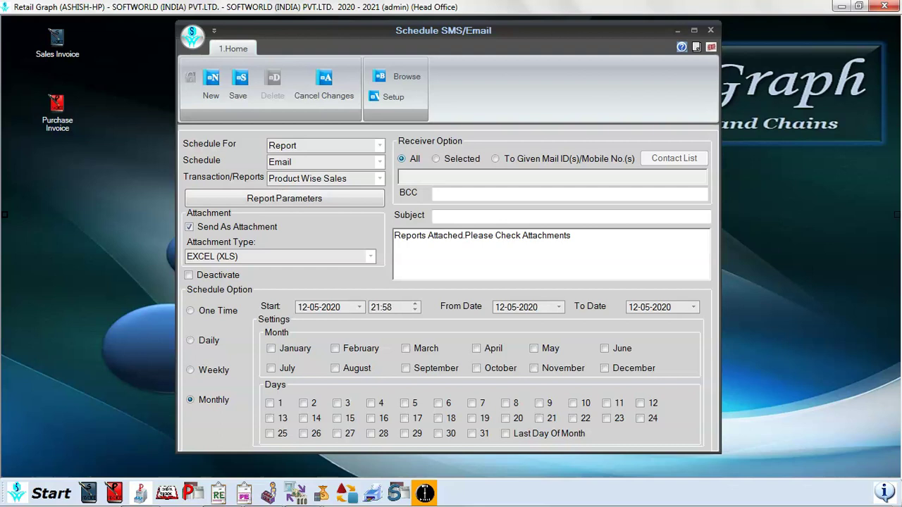
left_click(435, 159)
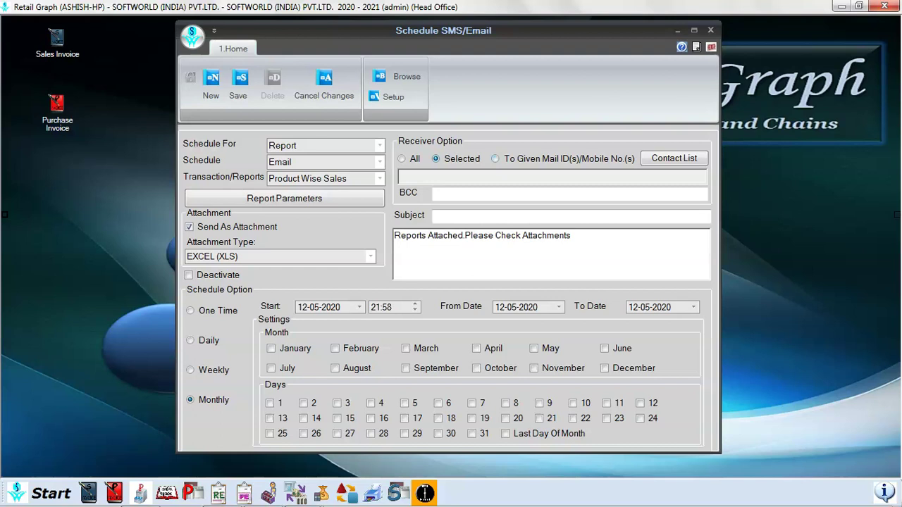
- Send the report to a typed recipient e-mail address and open Product Wise Sales parameters
left_click(496, 159)
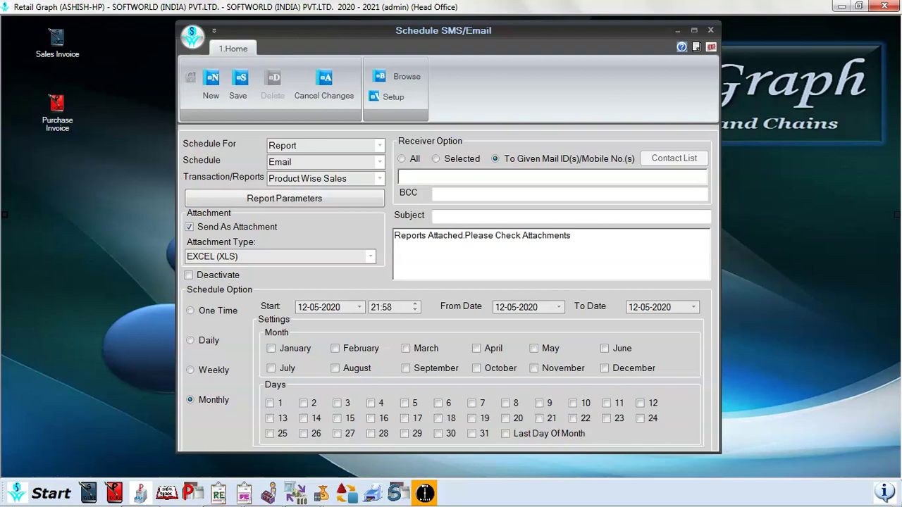
type("am")
key("BackSpace")
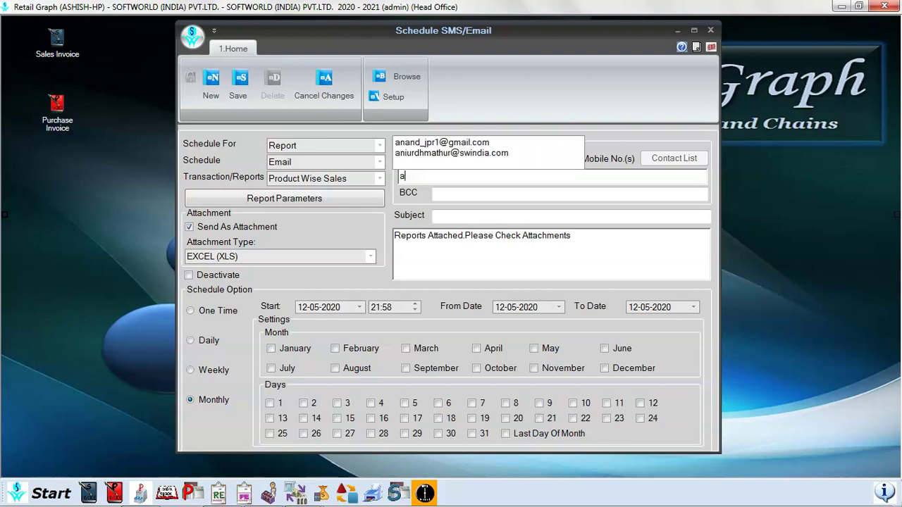
key("BackSpace")
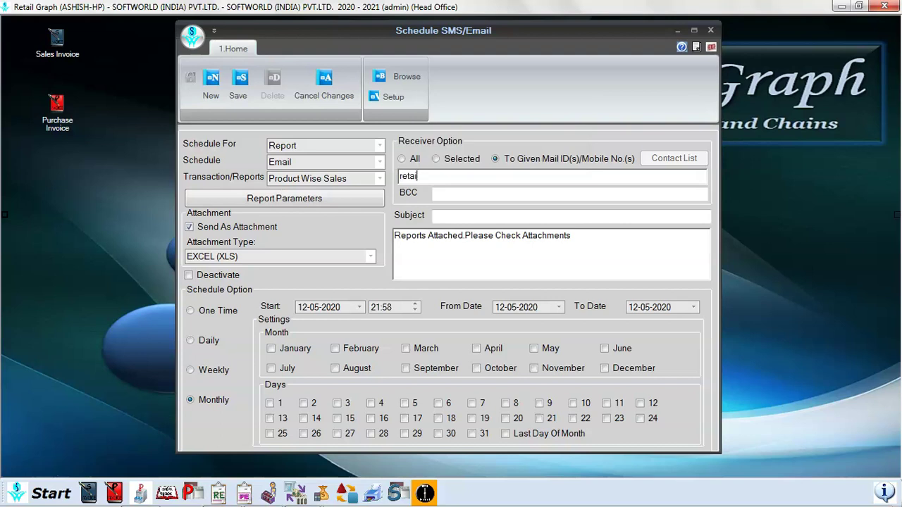
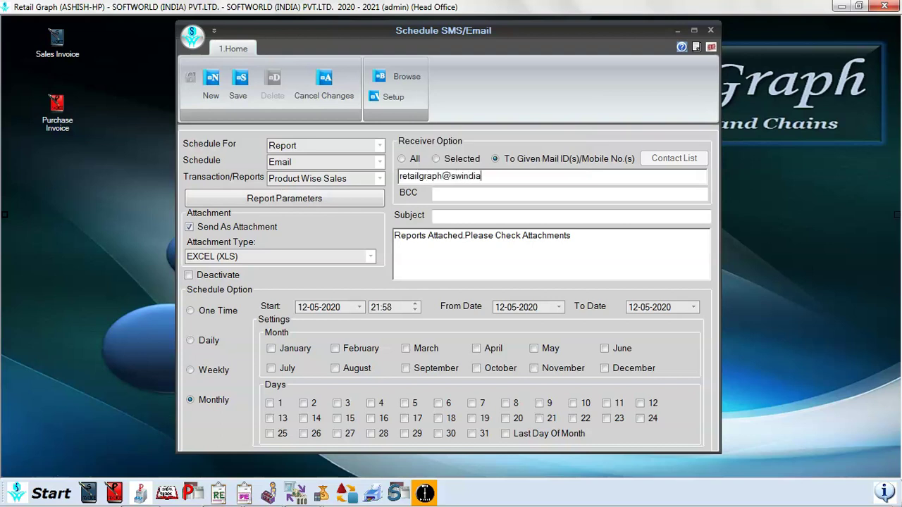
left_click(284, 198)
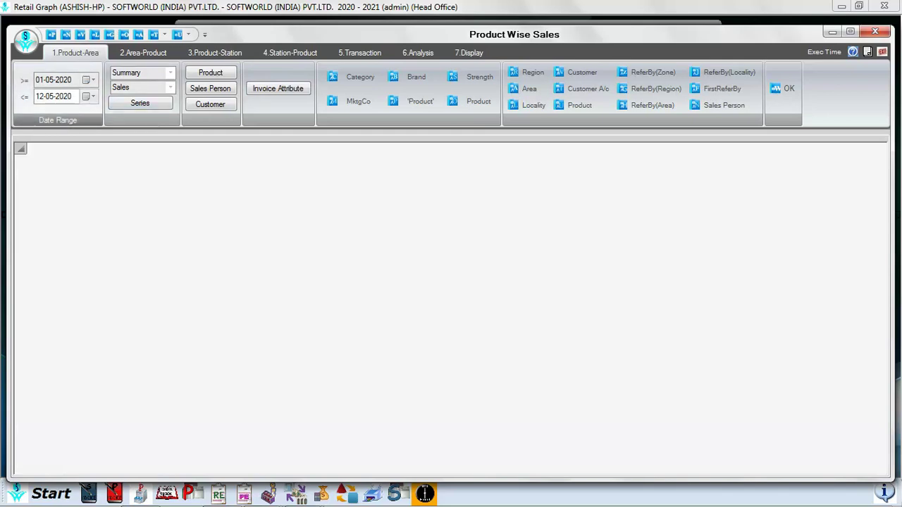
- Keep Summary as the report type and Sales as the transaction type
left_click(170, 72)
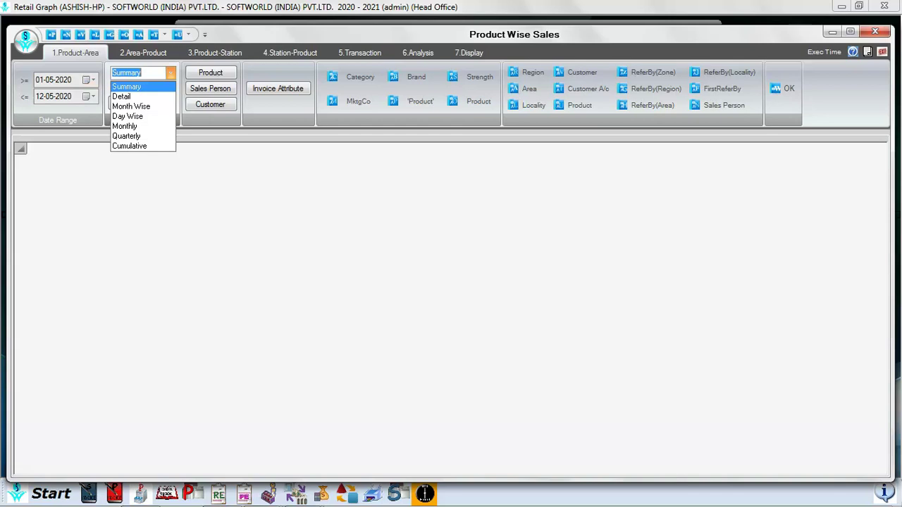
left_click(169, 73)
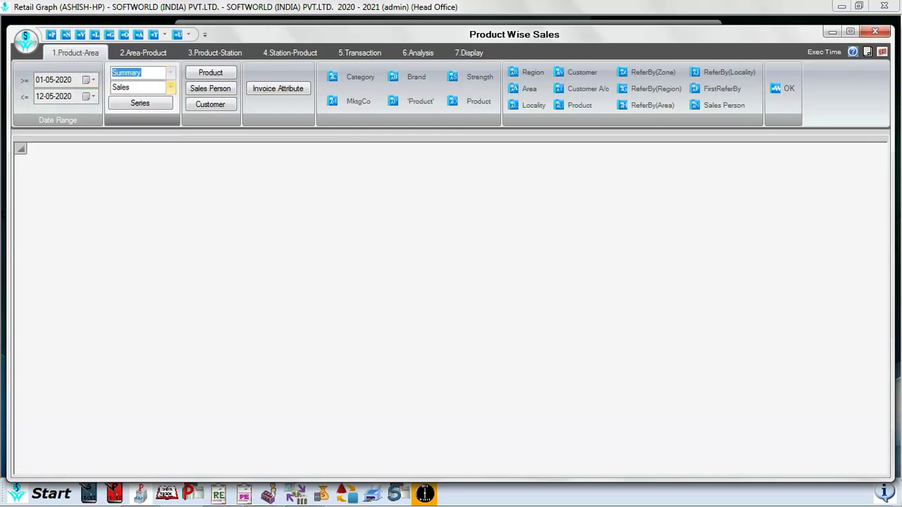
left_click(170, 87)
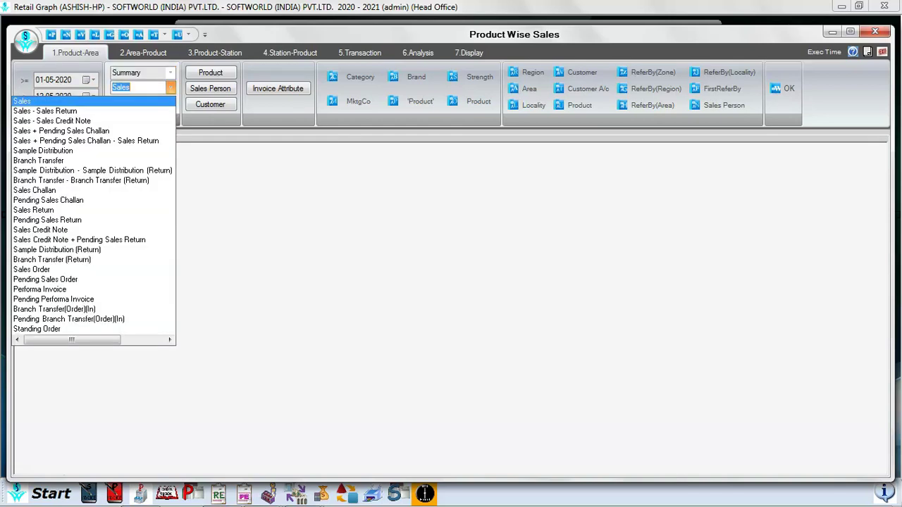
left_click(170, 88)
- Select all five invoice series, then bring up the Product Filter
key("Tab")
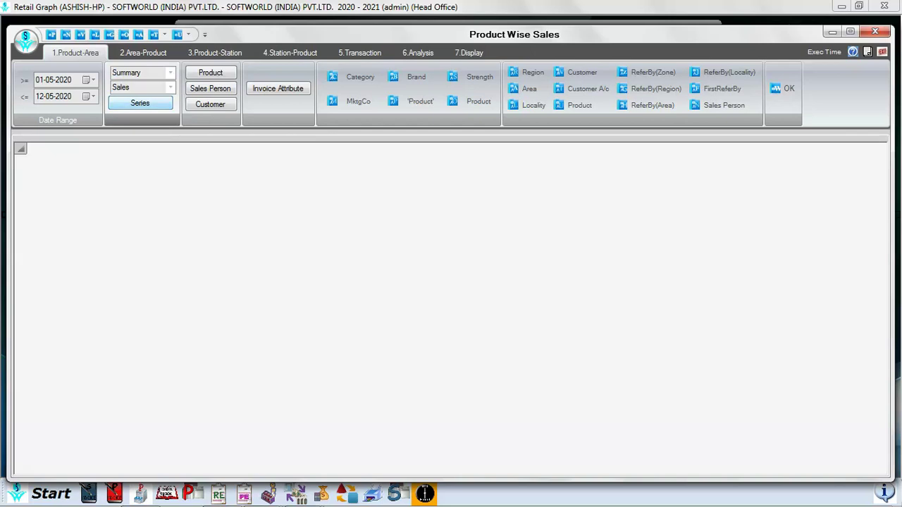
key("Return")
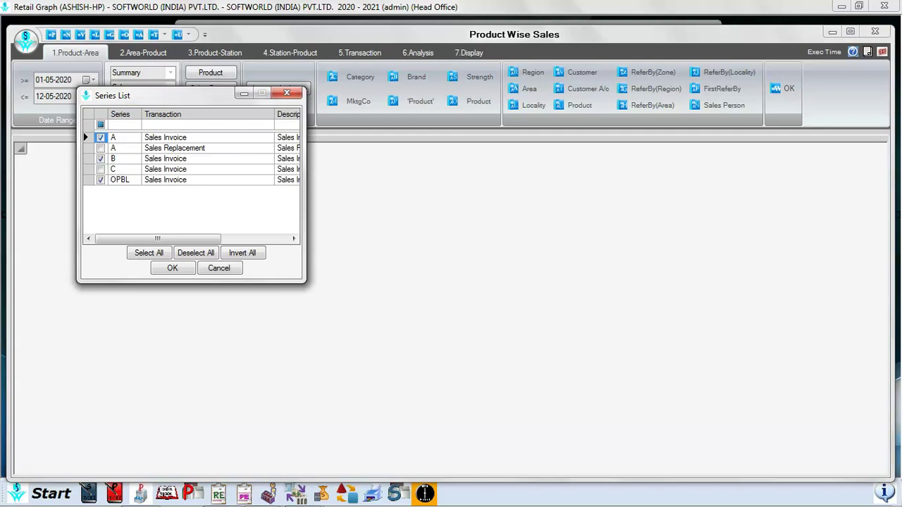
key("Tab")
key("space")
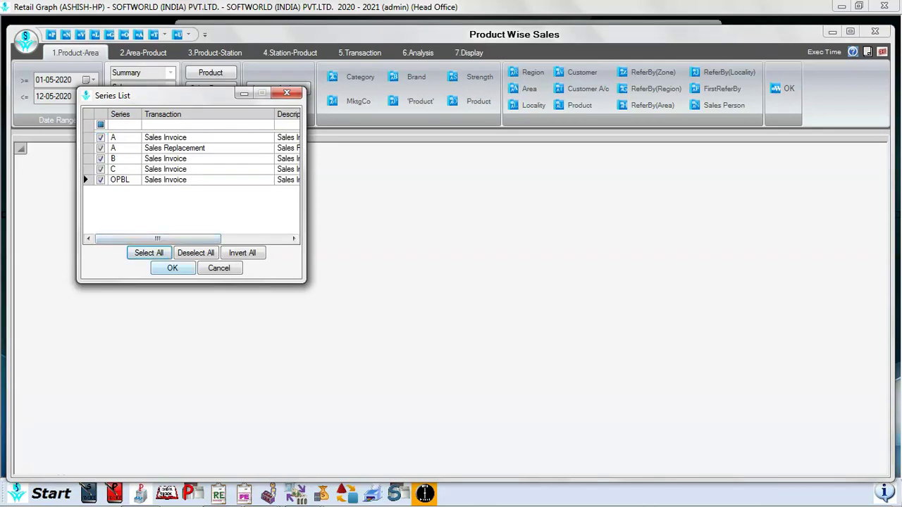
key("Return")
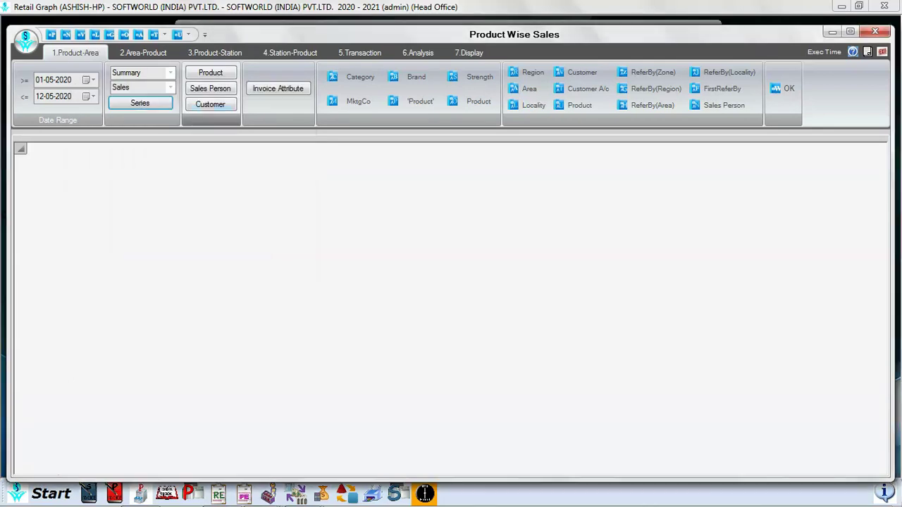
key("Tab")
key("Return")
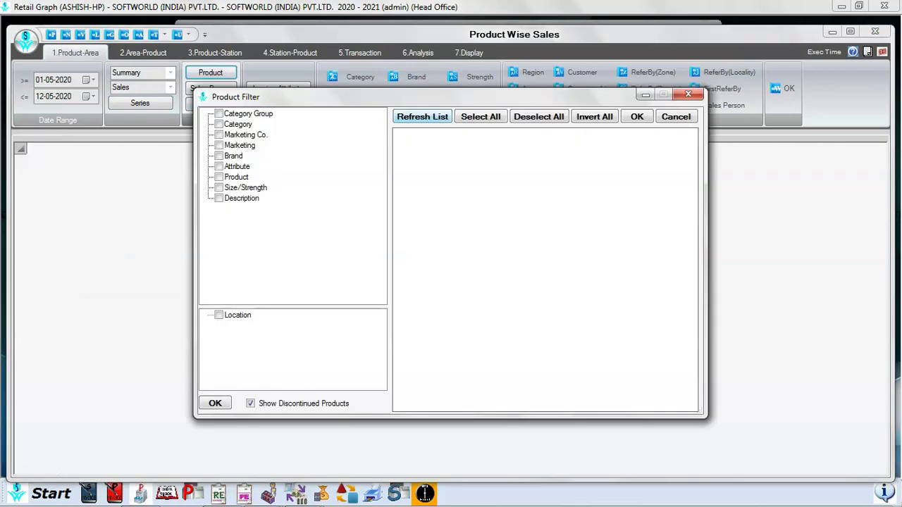
- Load all products with every location included, then confirm the filter and report parameters
left_click(422, 116)
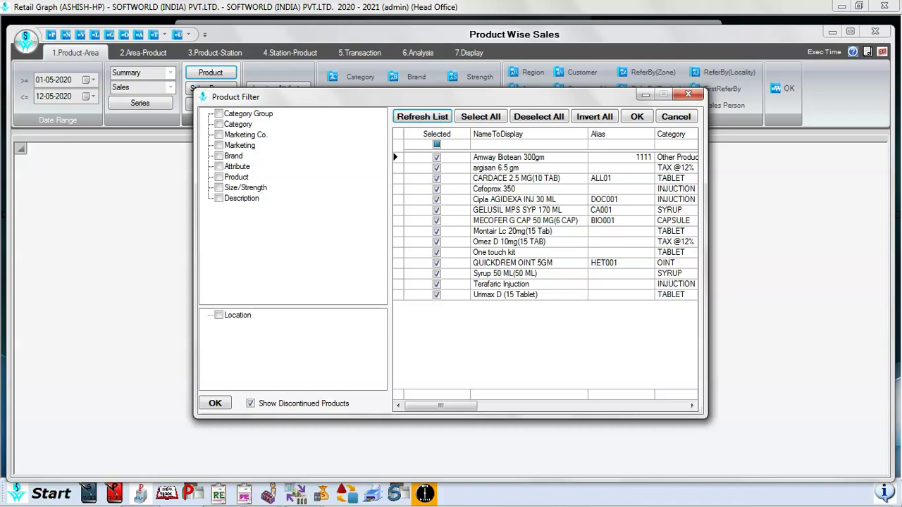
left_click(219, 315)
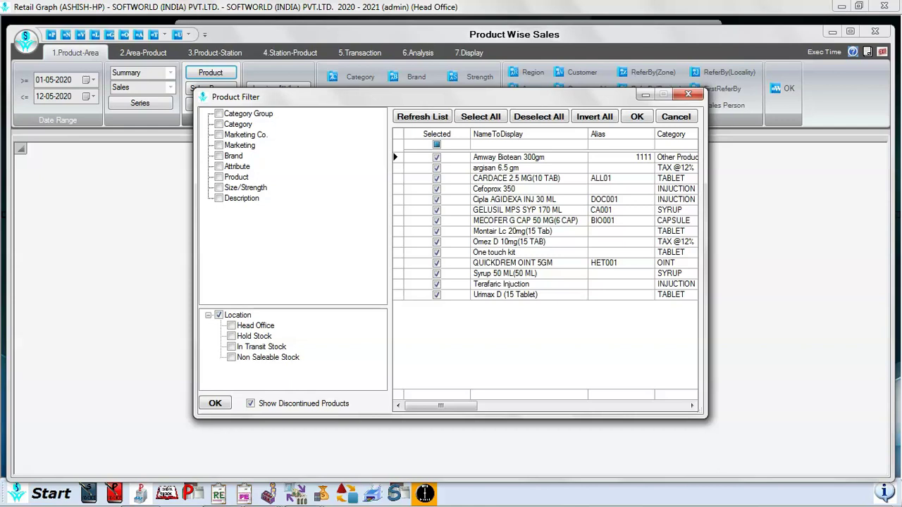
key("Return")
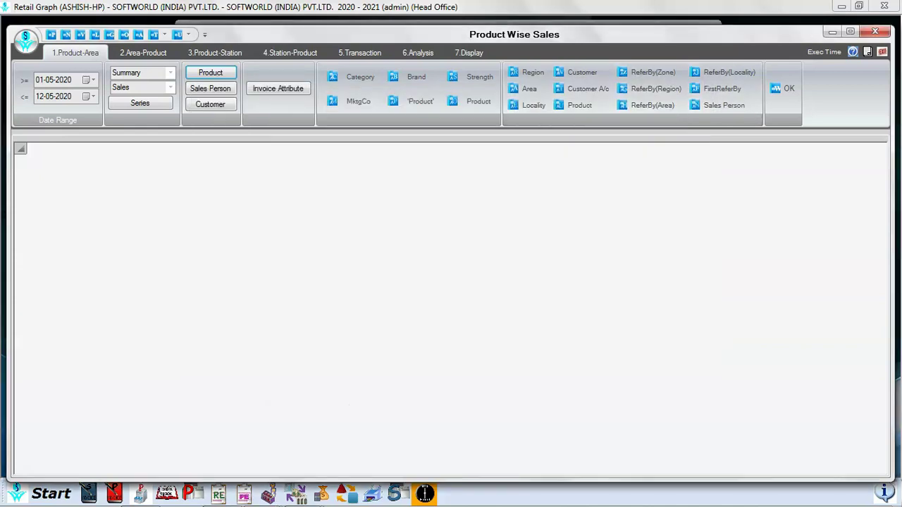
left_click(783, 88)
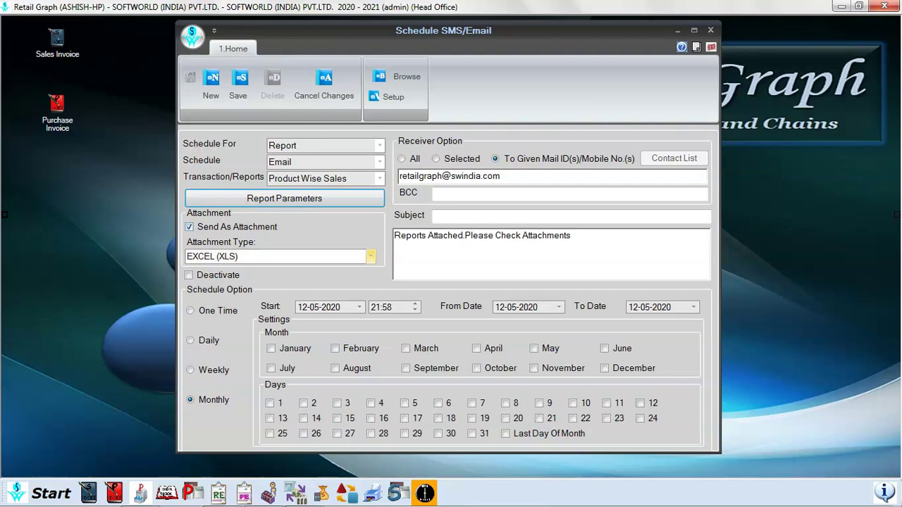
- Change the attachment type from EXCEL (XLS) to PDF
left_click(370, 256)
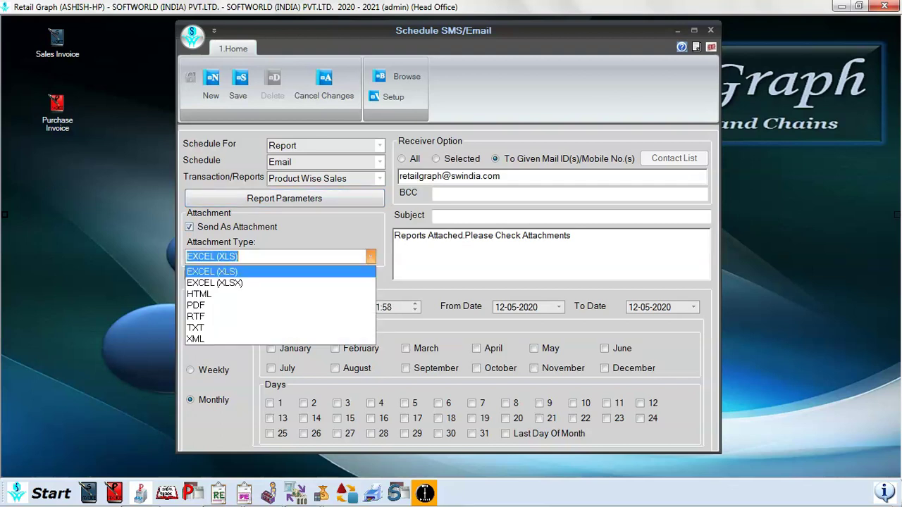
key("Down")
key("Down")
key("Down")
key("Down")
key("Down")
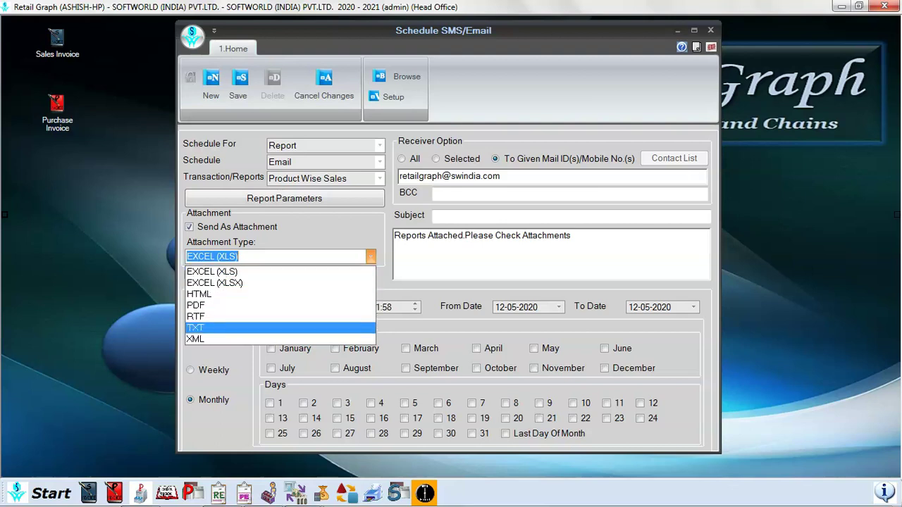
key("Up")
key("Up")
key("Up")
key("Up")
key("Up")
key("Down")
key("Down")
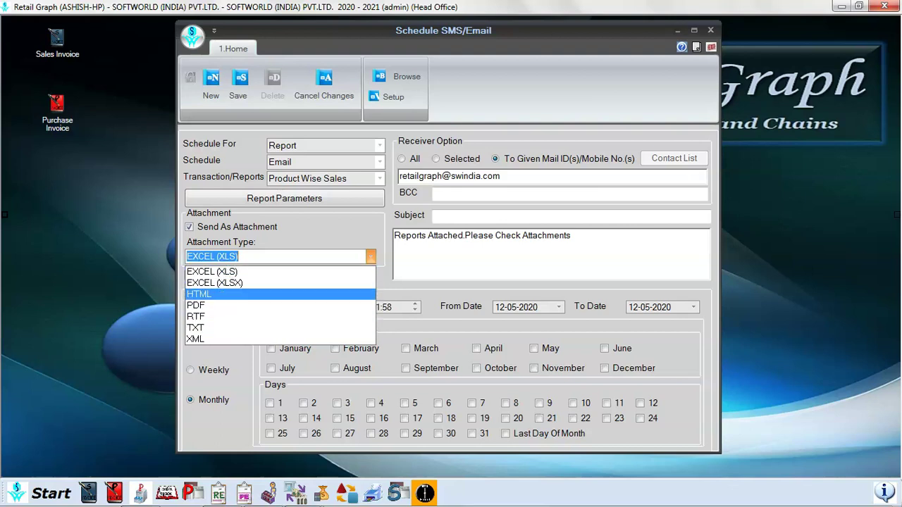
key("Down")
key("Return")
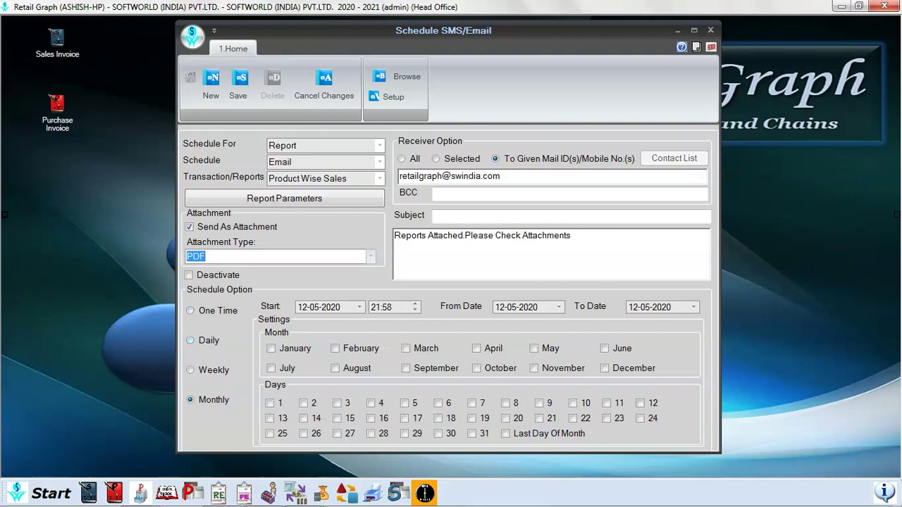
left_click(190, 341)
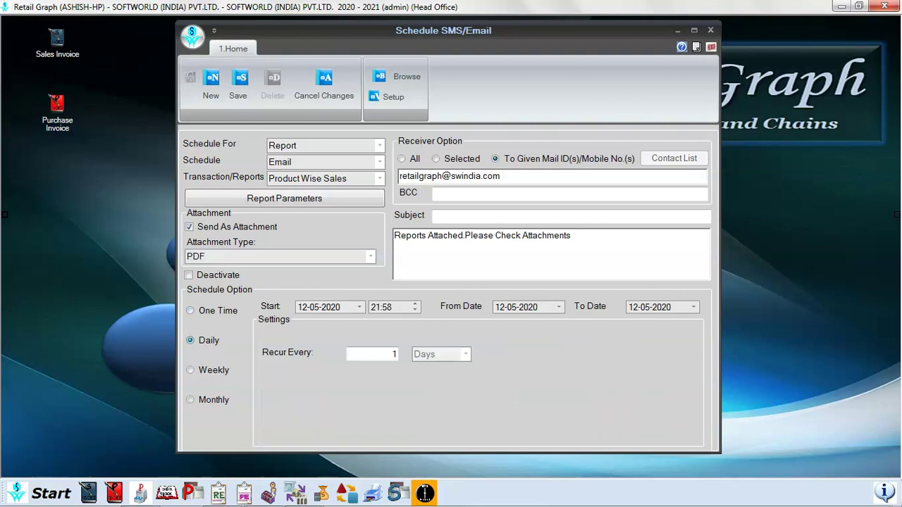
double_click(393, 355)
type("1")
left_click(191, 370)
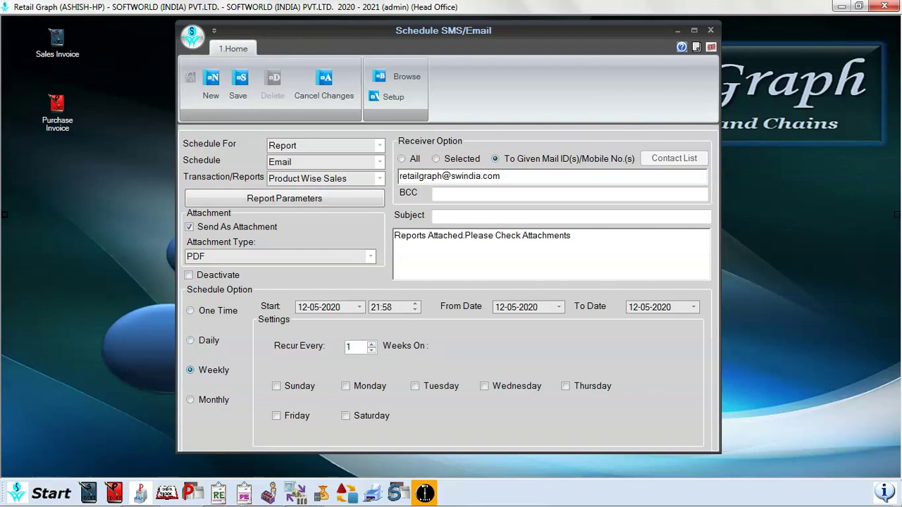
left_click(276, 386)
left_click(415, 386)
left_click(190, 340)
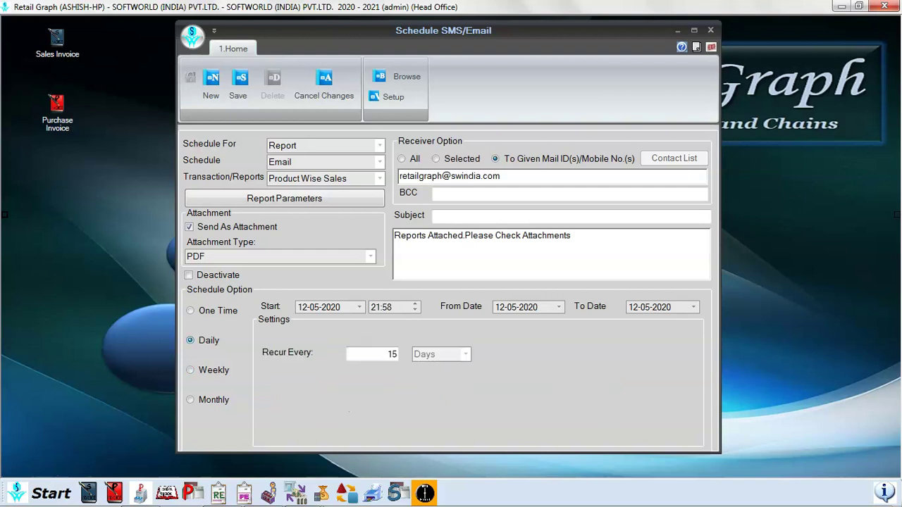
double_click(390, 354)
type("0")
left_click(190, 399)
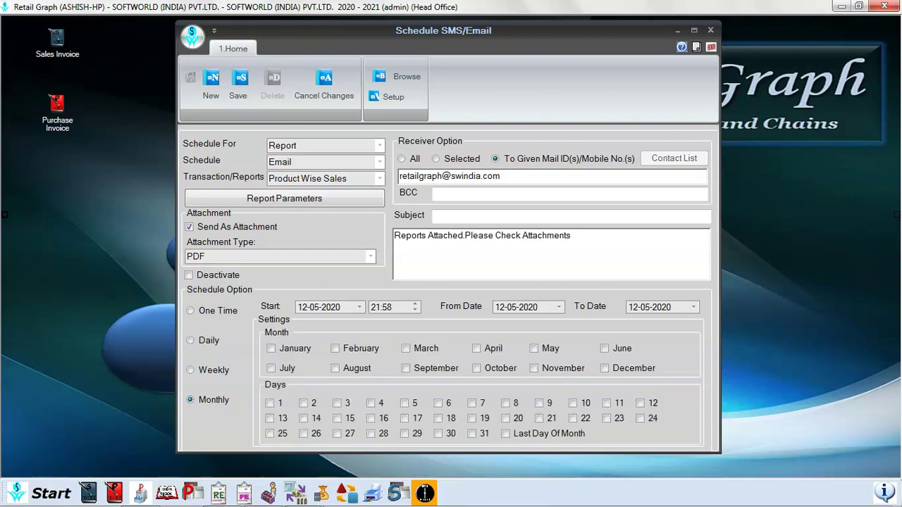